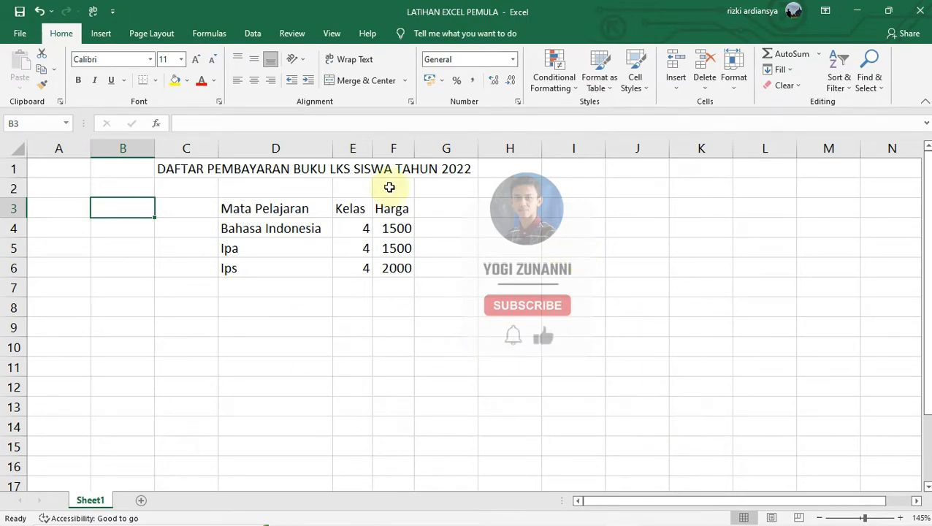
Step: Start saving a copy of the workbook and create a new folder named LATIHAN on drive FILE (D:)
{"action": "left_click", "coordinate": [397, 268]}
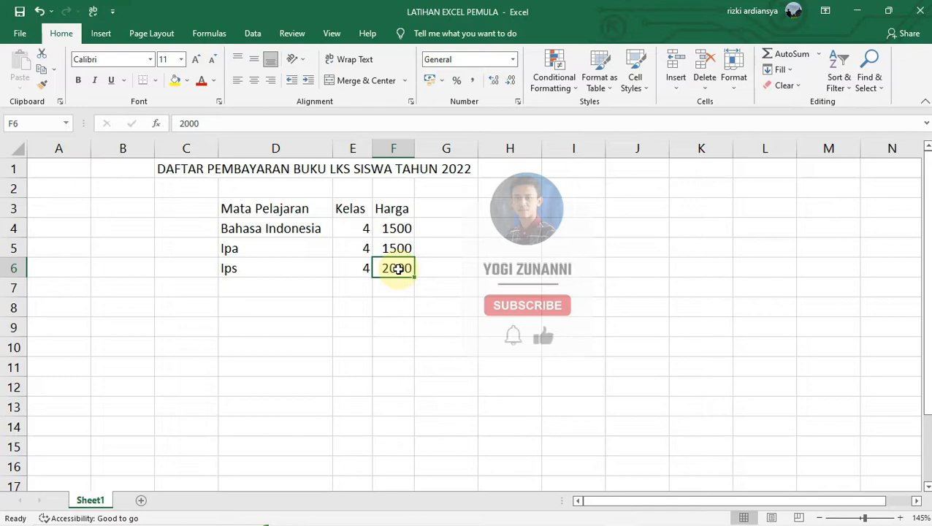
{"action": "left_click", "coordinate": [22, 37]}
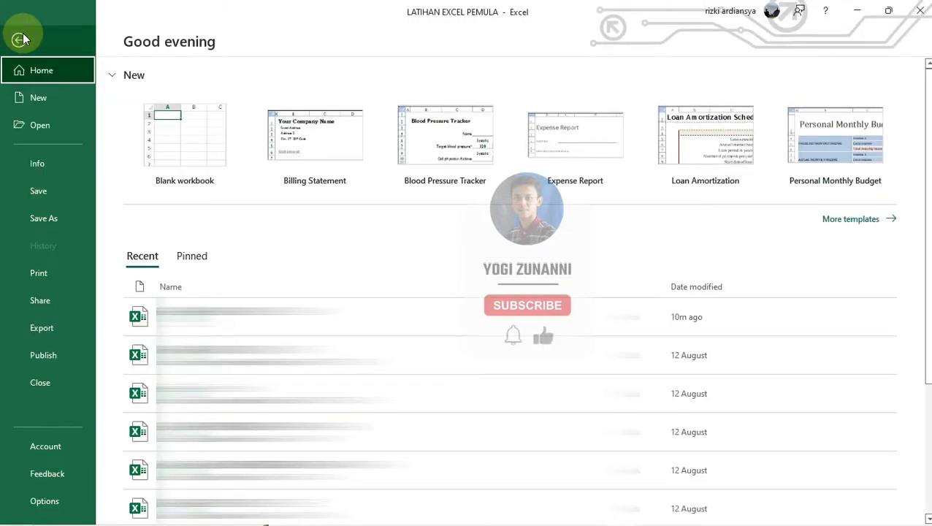
{"action": "left_click", "coordinate": [72, 223]}
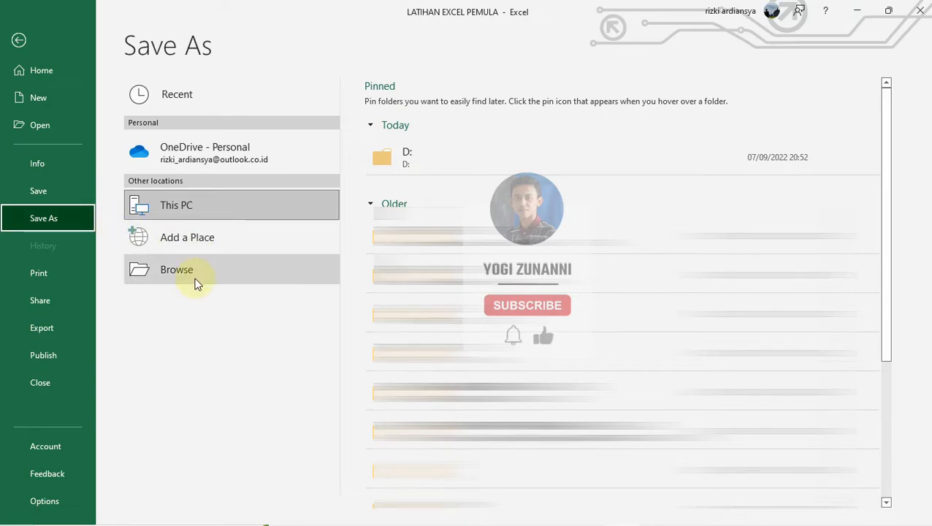
{"action": "left_click", "coordinate": [176, 270]}
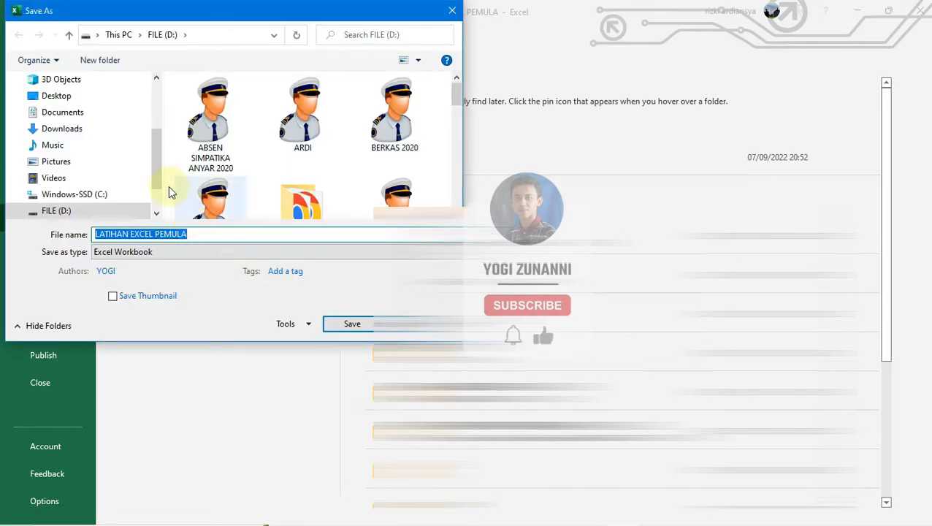
{"action": "scroll", "coordinate": [161, 181], "scroll_direction": "down", "scroll_amount": 1}
{"action": "scroll", "coordinate": [161, 181], "scroll_direction": "down", "scroll_amount": 1}
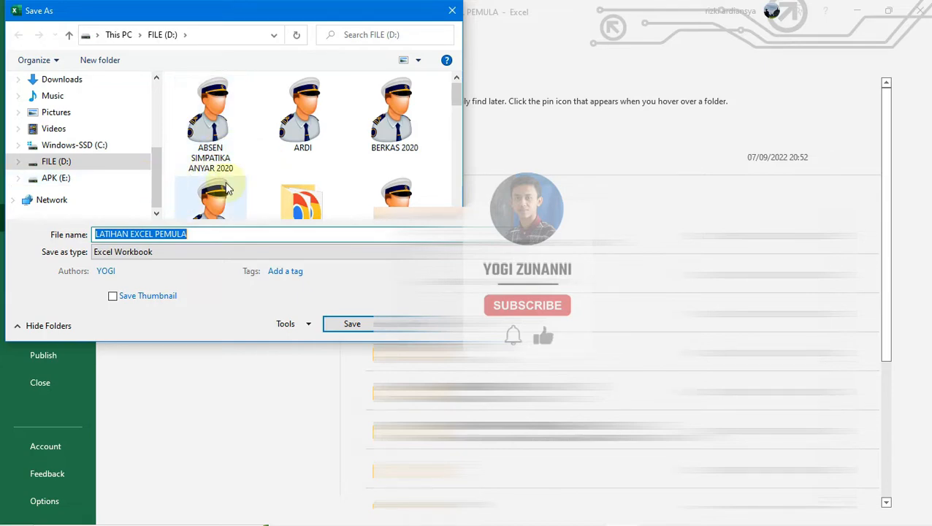
{"action": "scroll", "coordinate": [356, 145], "scroll_direction": "down", "scroll_amount": 5}
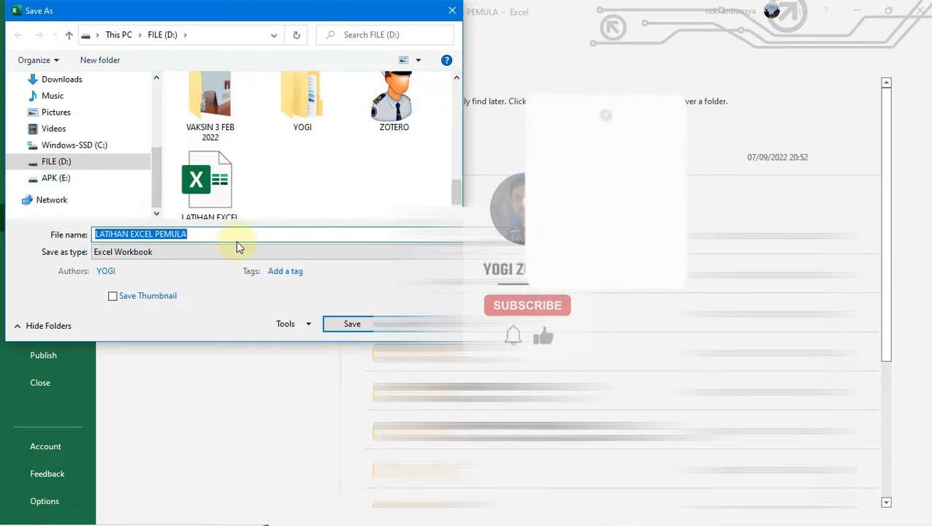
{"action": "right_click", "coordinate": [297, 169]}
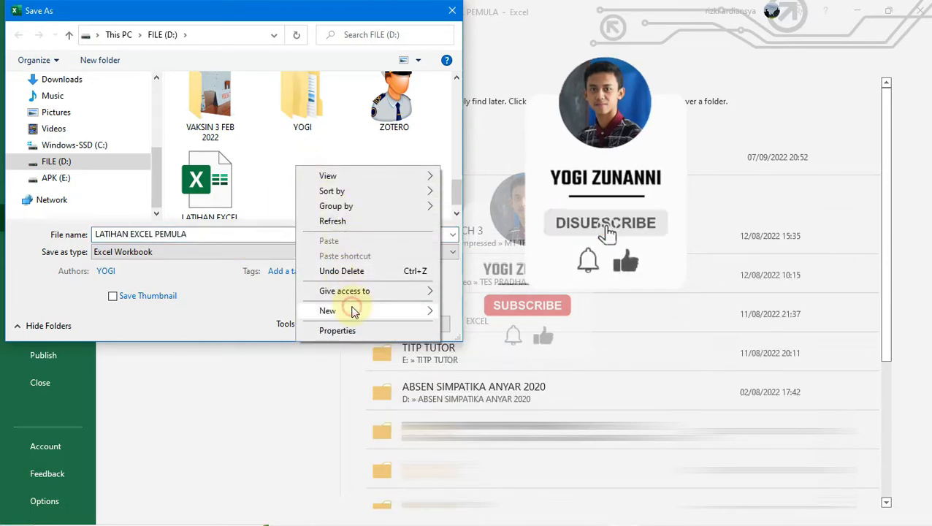
{"action": "mouse_move", "coordinate": [354, 312]}
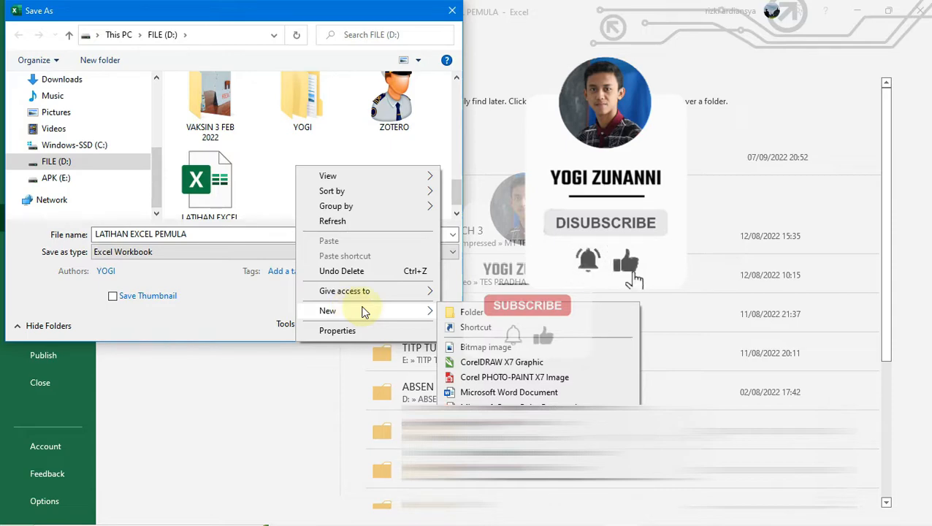
{"action": "left_click", "coordinate": [465, 314]}
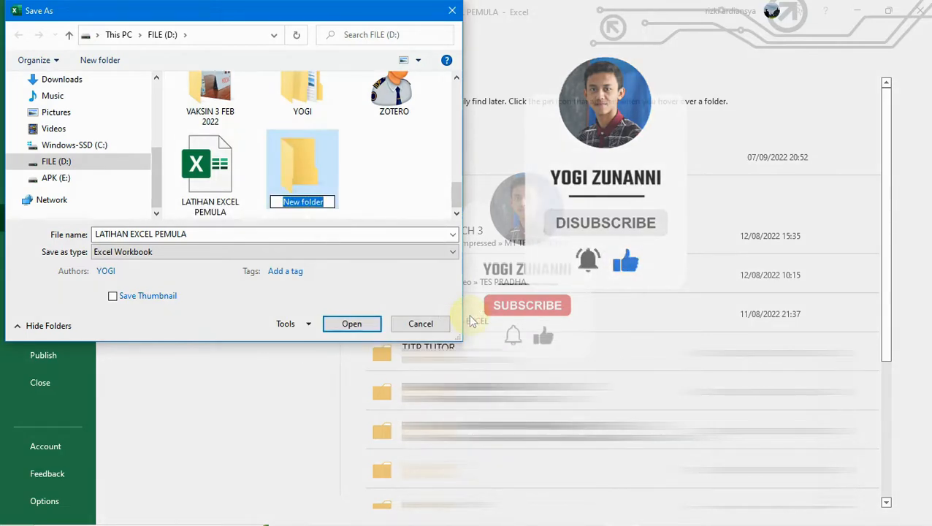
{"action": "type", "text": "LATIHAN"}
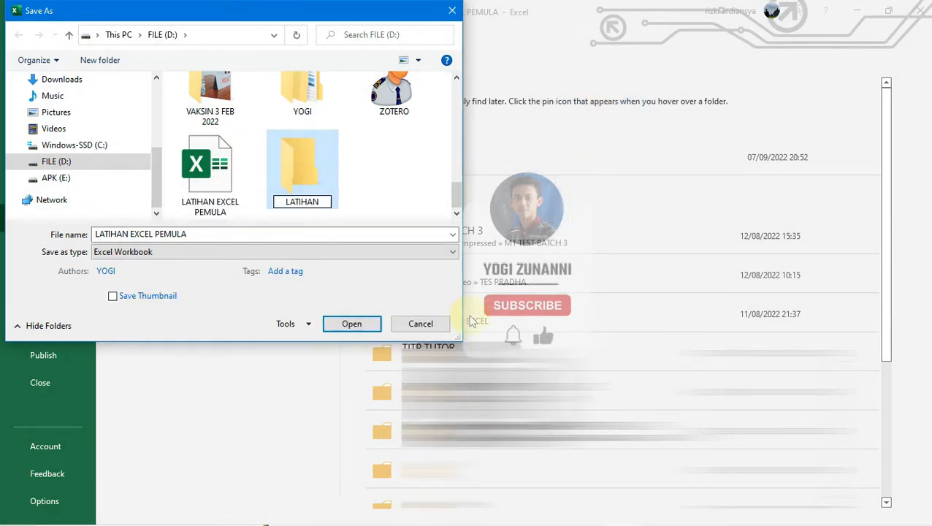
{"action": "key", "text": "Return"}
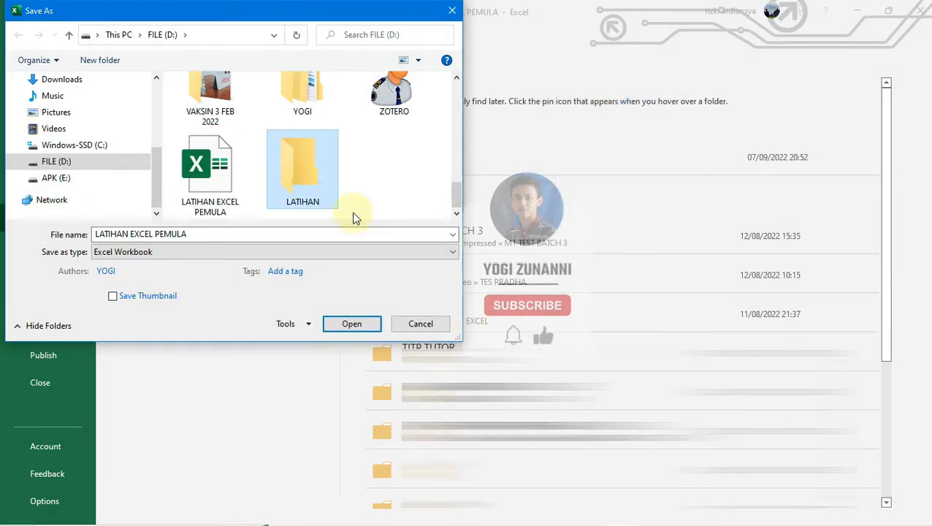
Step: Save the workbook inside the LATIHAN folder under the file name LATIHAN EXCEL PEMULA
{"action": "double_click", "coordinate": [311, 201]}
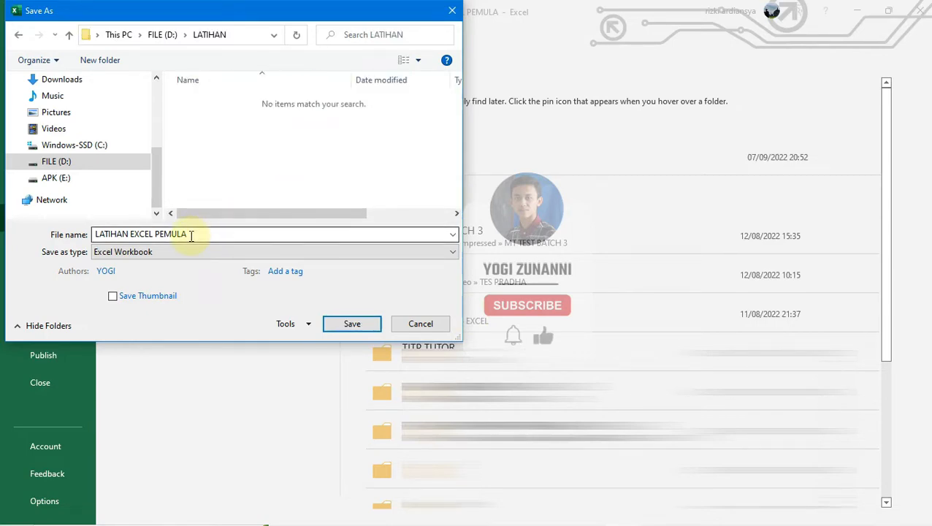
{"action": "left_click", "coordinate": [191, 236]}
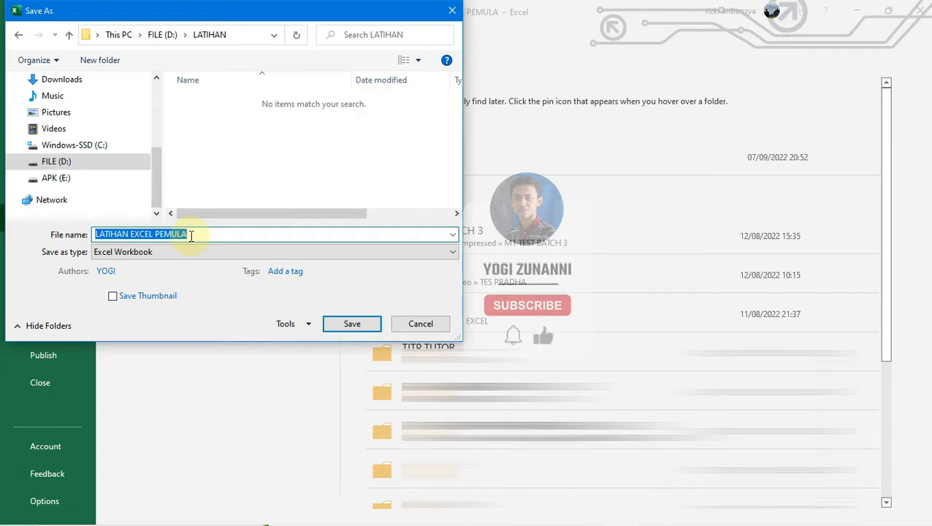
{"action": "type", "text": "LATIHAN "}
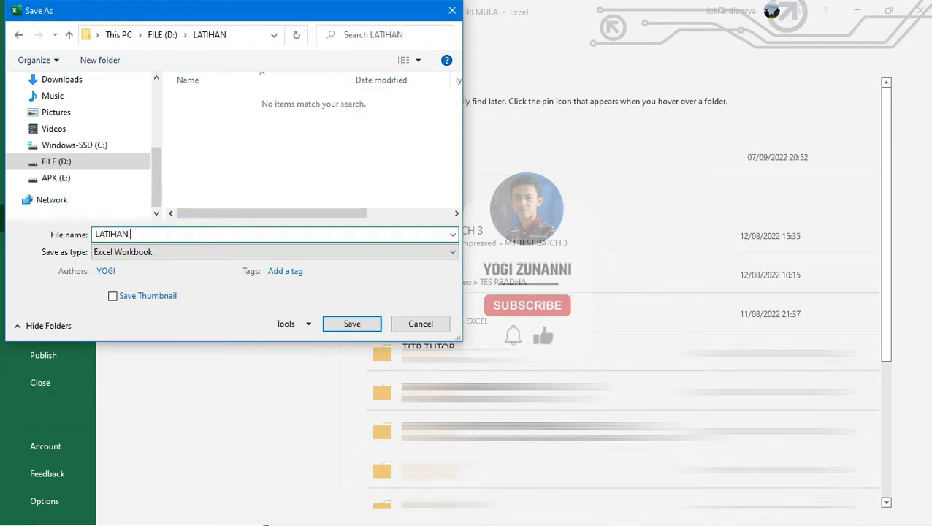
{"action": "type", "text": "EXCEL PEMULA"}
{"action": "left_click", "coordinate": [338, 328]}
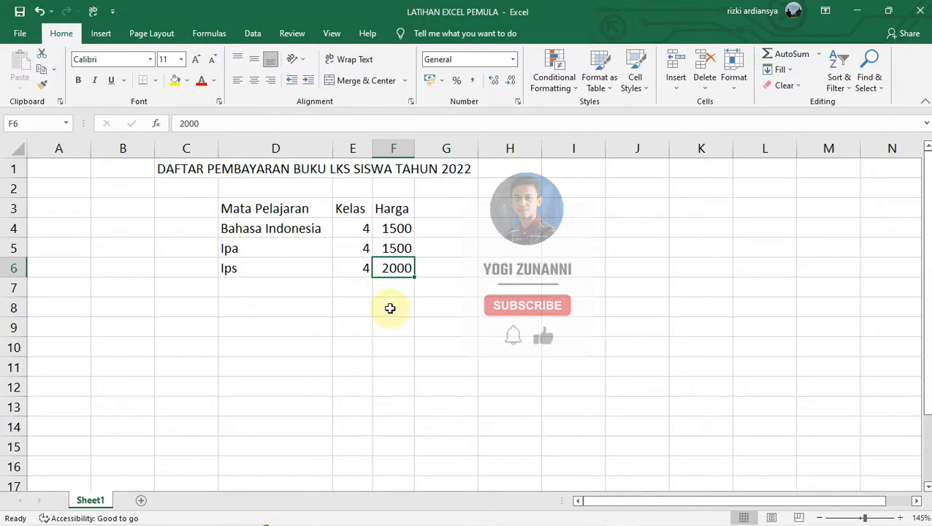
Step: Open the LATIHAN EXCEL PEMULA workbook from the LATIHAN folder on drive D:
{"action": "left_click", "coordinate": [21, 35]}
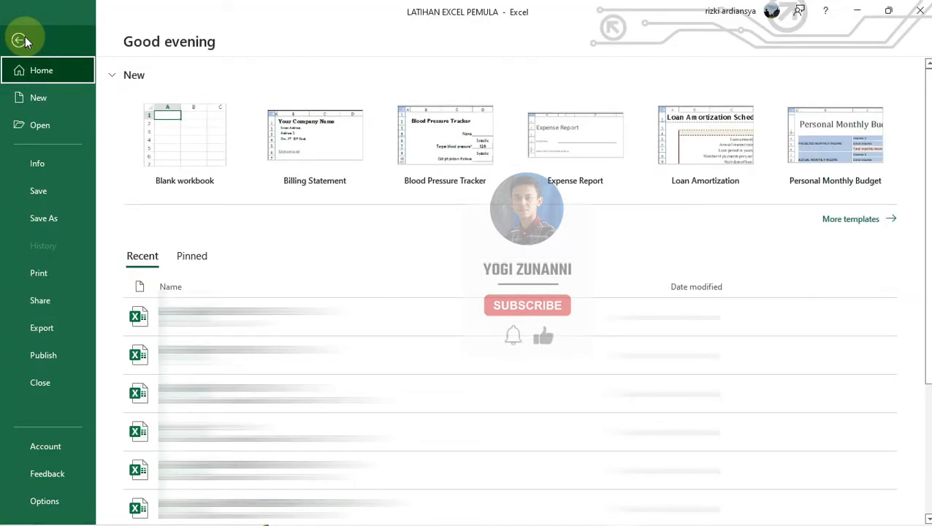
{"action": "left_click", "coordinate": [47, 129]}
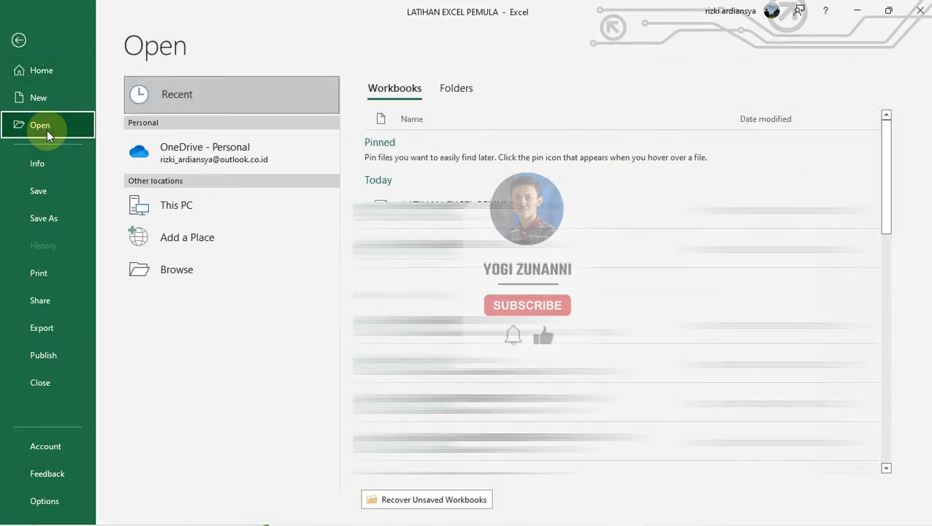
{"action": "left_click", "coordinate": [199, 276]}
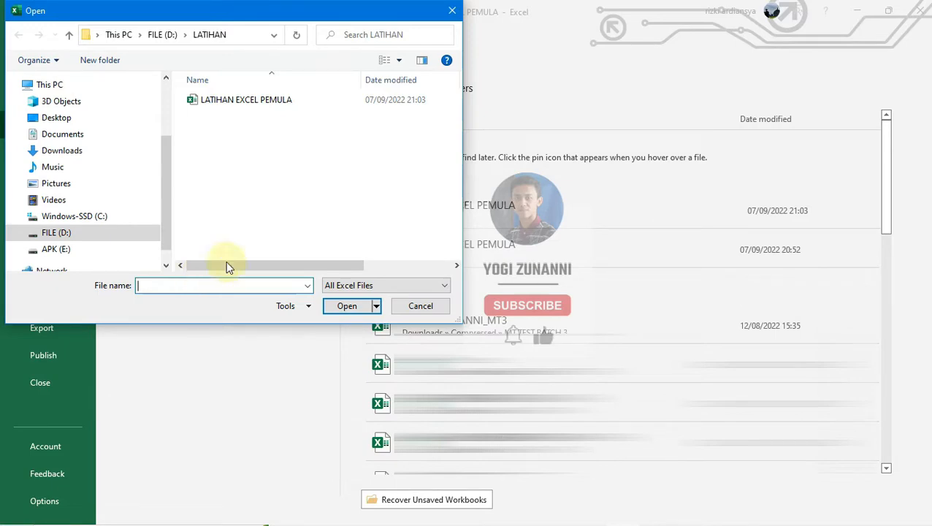
{"action": "left_click", "coordinate": [256, 108]}
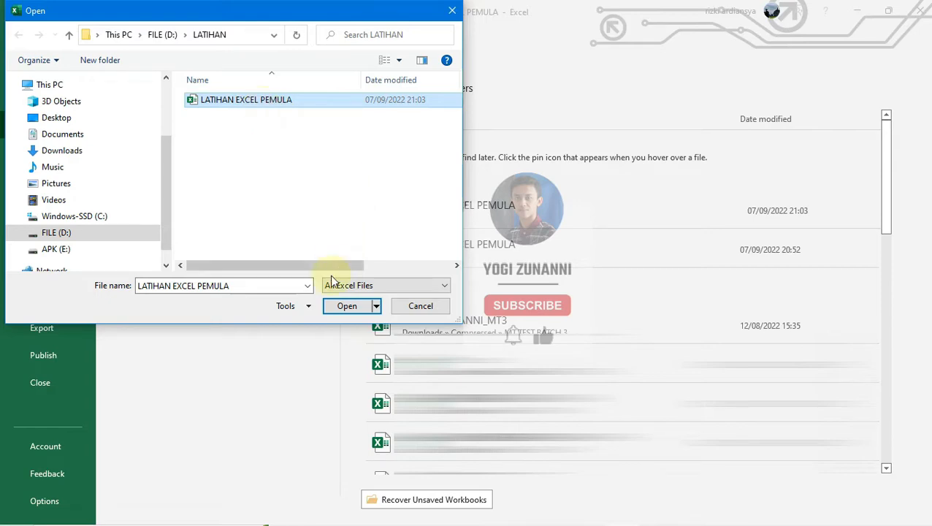
{"action": "left_click", "coordinate": [345, 306]}
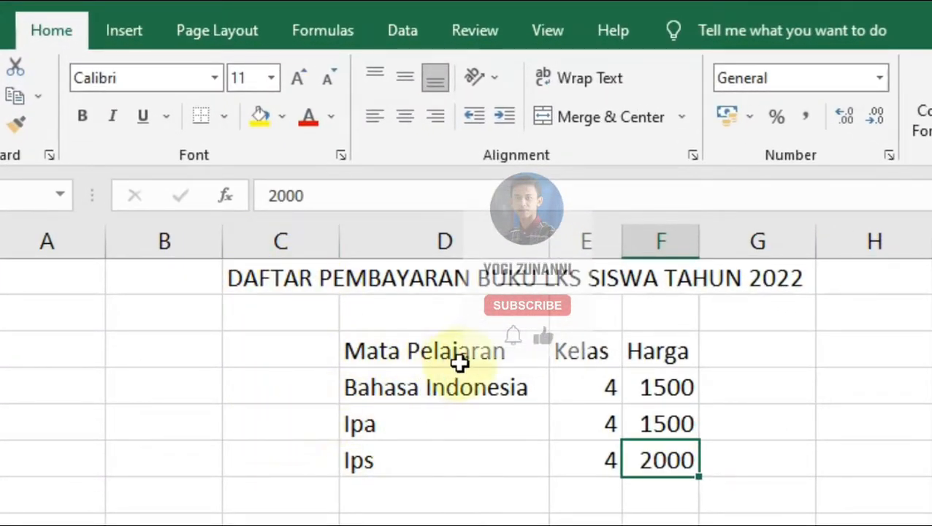
Step: Make the Mata Pelajaran heading in D3 bold and the Kelas heading in E3 italic
{"action": "left_click", "coordinate": [427, 352]}
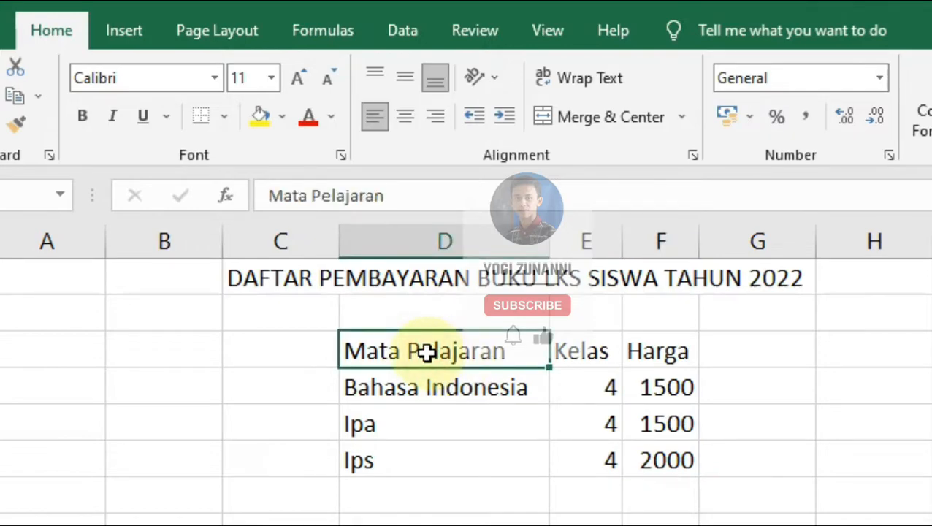
{"action": "left_click", "coordinate": [84, 122]}
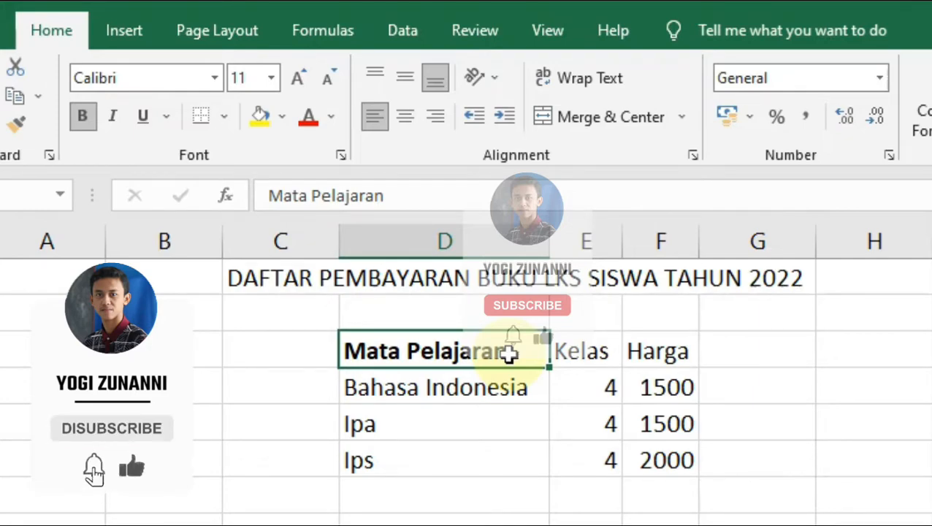
{"action": "left_click", "coordinate": [598, 356]}
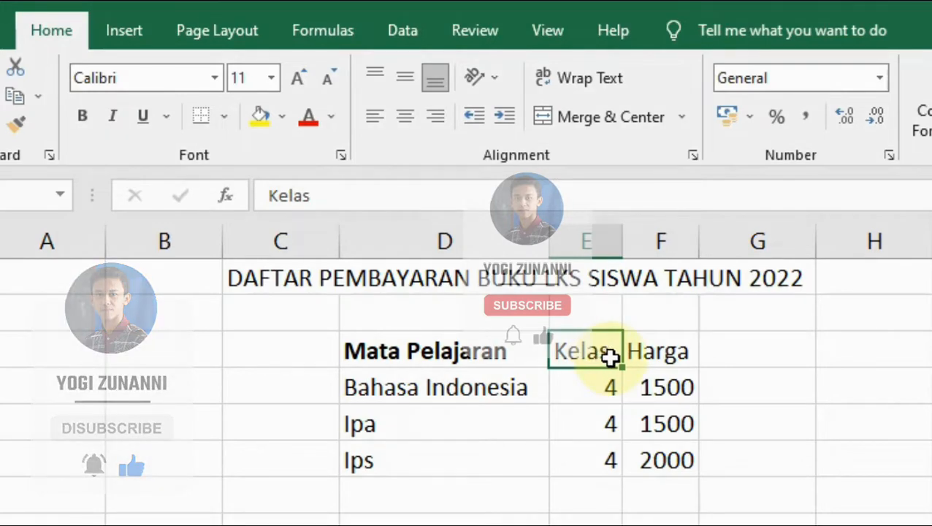
{"action": "left_click", "coordinate": [111, 119]}
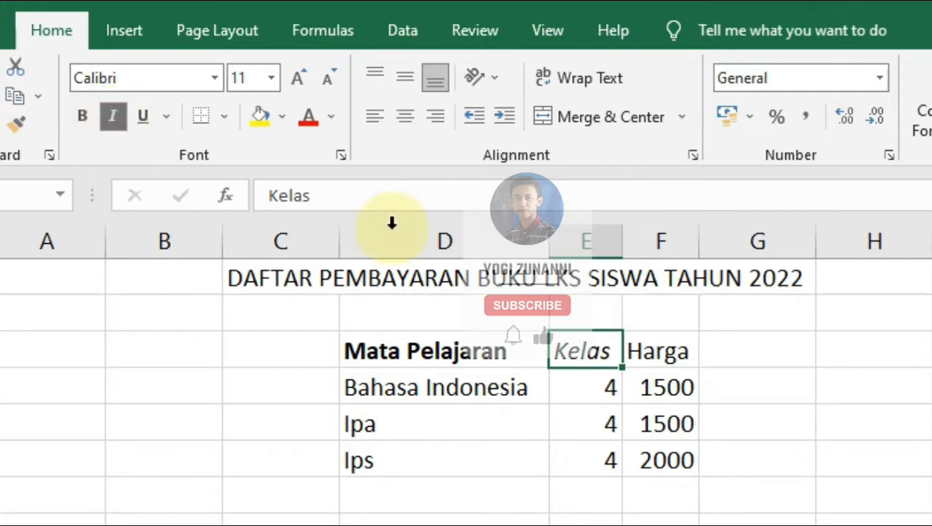
{"action": "left_click", "coordinate": [603, 318]}
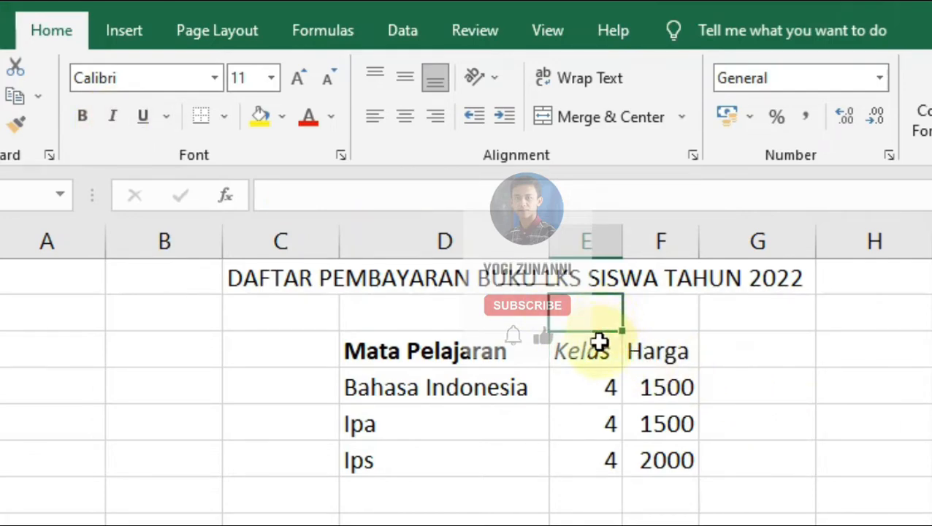
{"action": "left_click", "coordinate": [599, 343]}
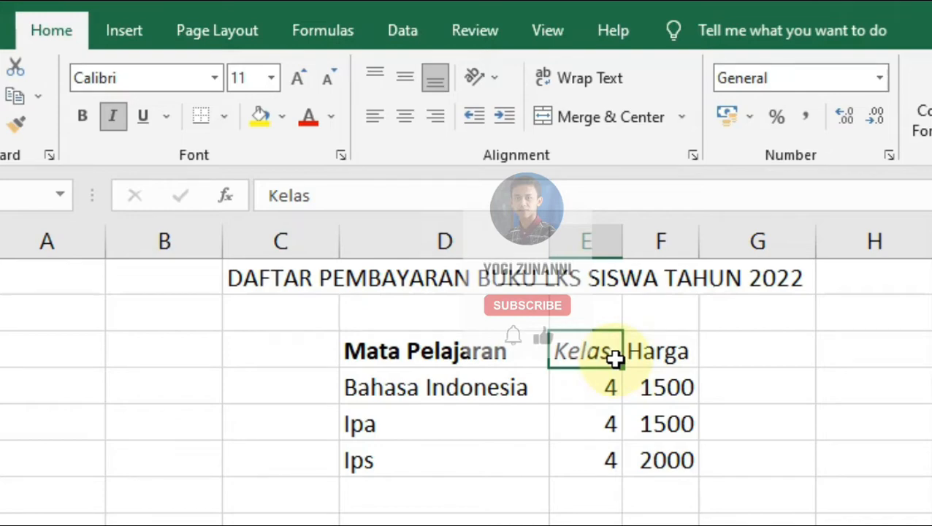
Step: Underline the Harga heading in cell F3
{"action": "left_click", "coordinate": [654, 354]}
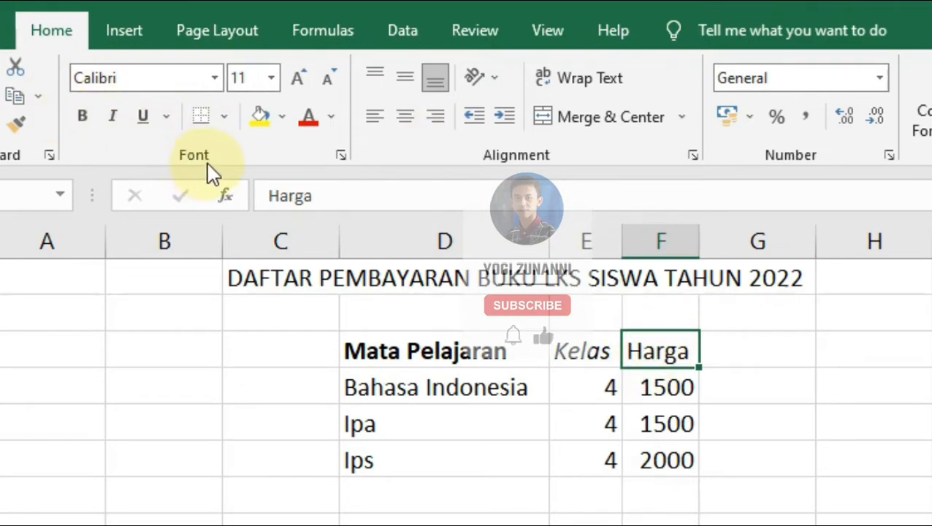
{"action": "left_click", "coordinate": [143, 123]}
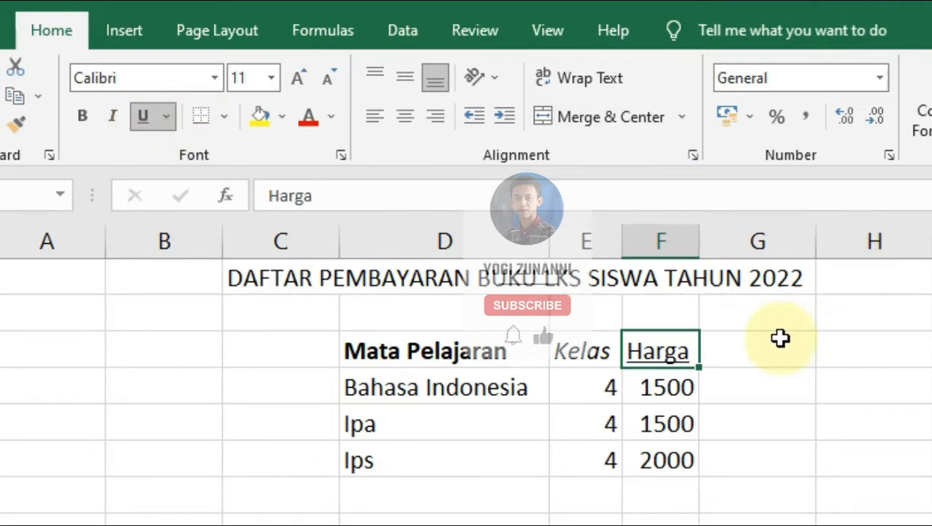
{"action": "left_click", "coordinate": [780, 337]}
{"action": "left_click", "coordinate": [673, 347]}
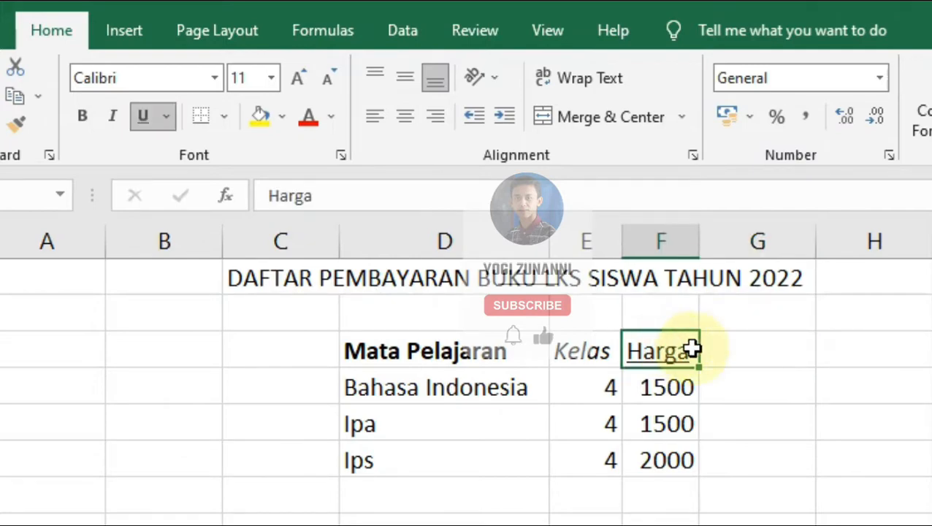
{"action": "left_click", "coordinate": [759, 359]}
{"action": "left_click", "coordinate": [643, 353]}
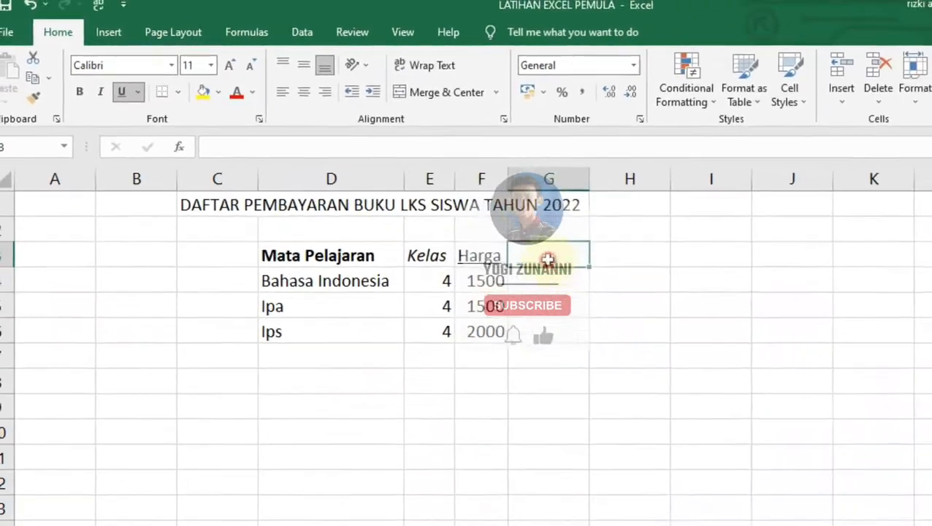
{"action": "left_click", "coordinate": [758, 353]}
Step: Fill the Bahasa Indonesia price cell F4 with standard yellow
{"action": "left_click", "coordinate": [409, 229]}
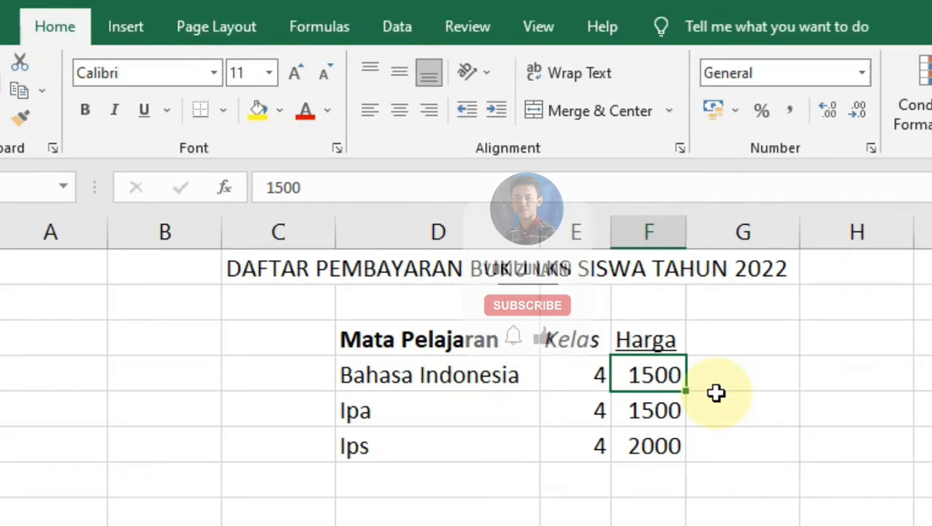
{"action": "left_click", "coordinate": [601, 376]}
{"action": "left_click", "coordinate": [647, 381]}
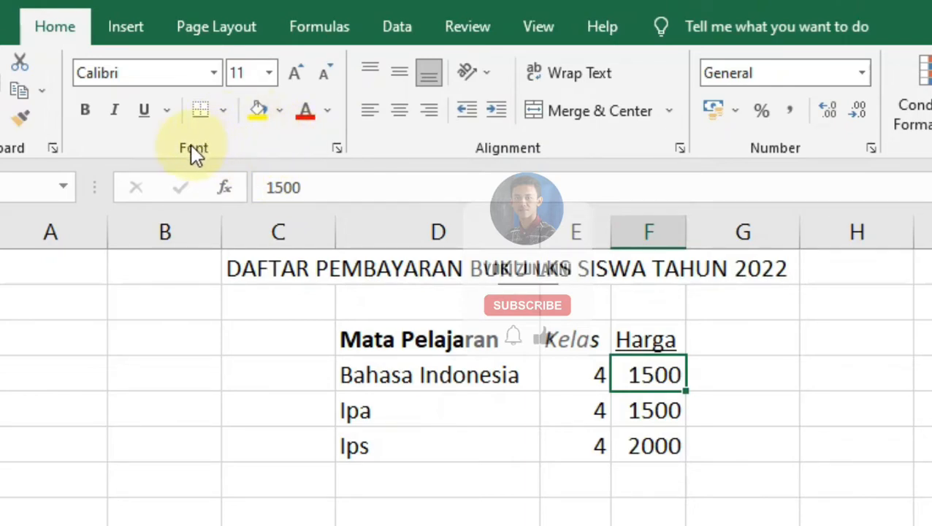
{"action": "left_click", "coordinate": [280, 111]}
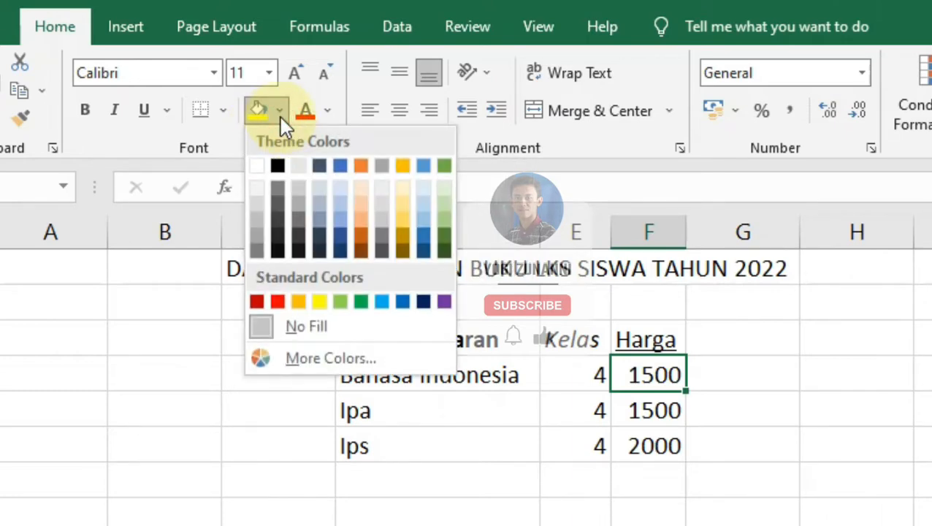
{"action": "left_click", "coordinate": [319, 301]}
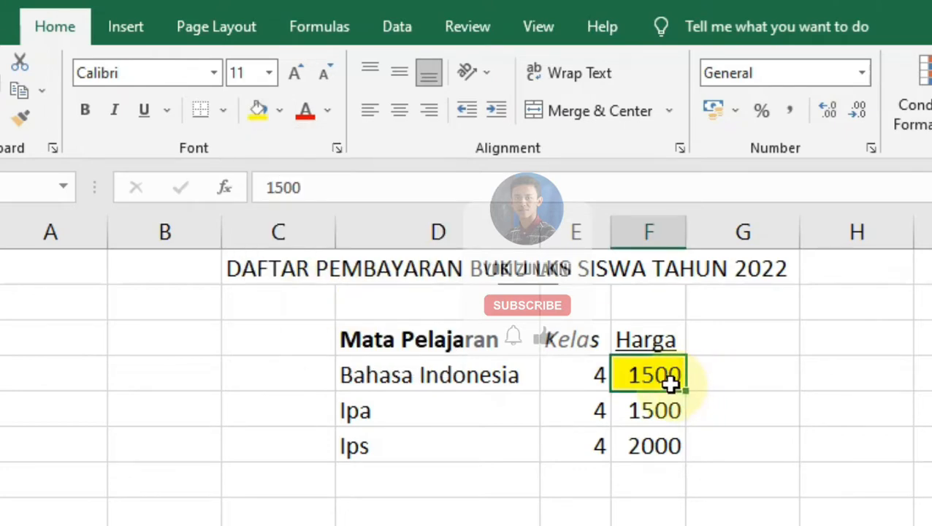
{"action": "left_click", "coordinate": [666, 407]}
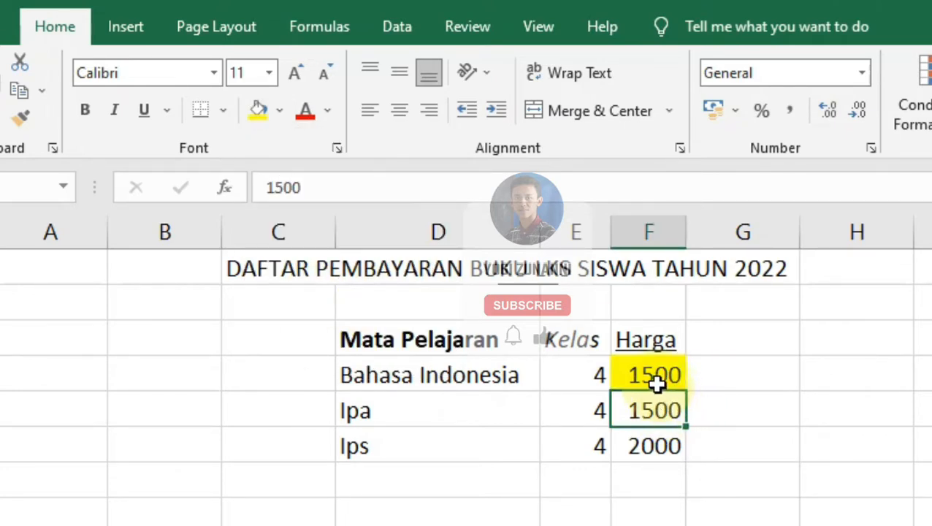
Step: Fill the price cells F4:F6 under Harga with yellow
{"action": "left_click", "coordinate": [656, 385]}
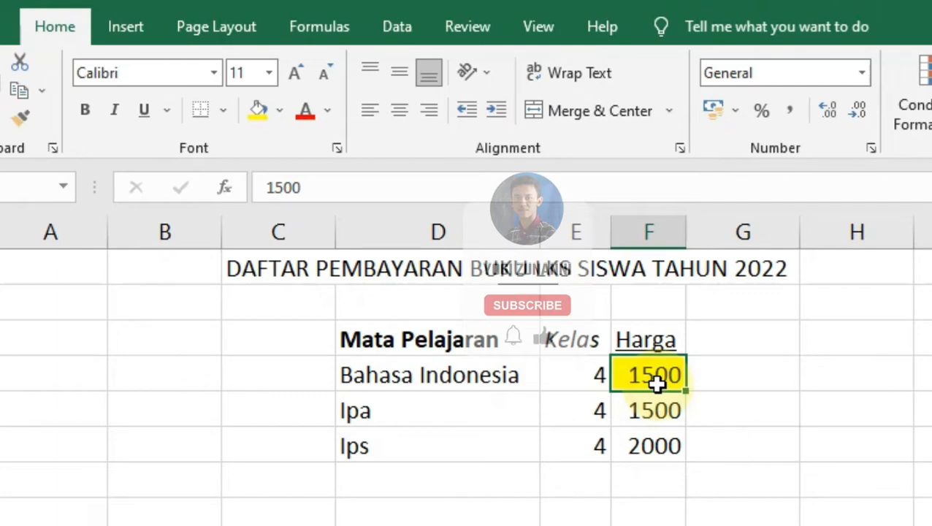
{"action": "left_click_drag", "start_coordinate": [656, 385], "coordinate": [653, 449]}
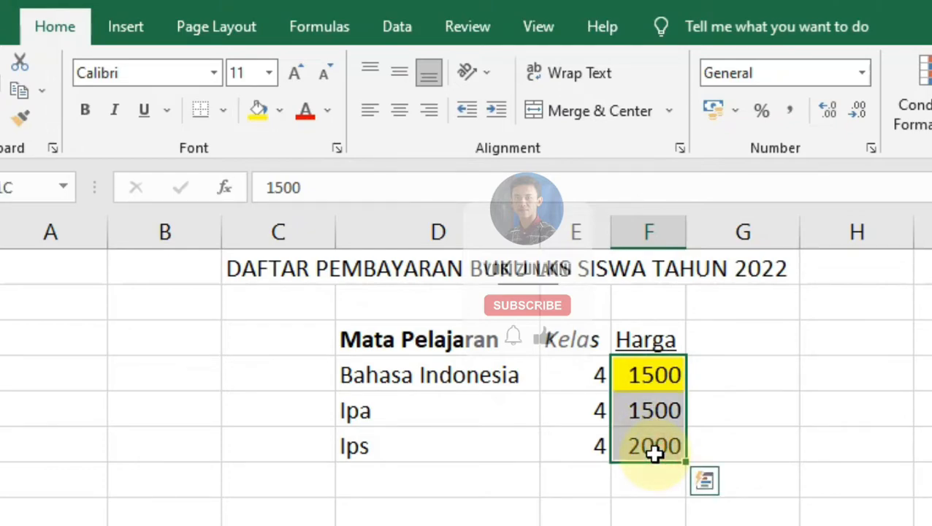
{"action": "left_click", "coordinate": [259, 117]}
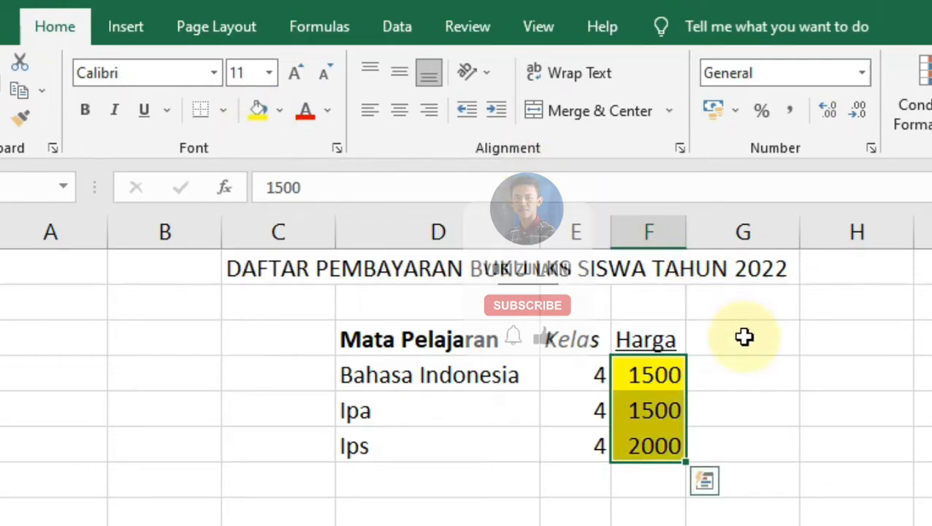
{"action": "left_click", "coordinate": [749, 394]}
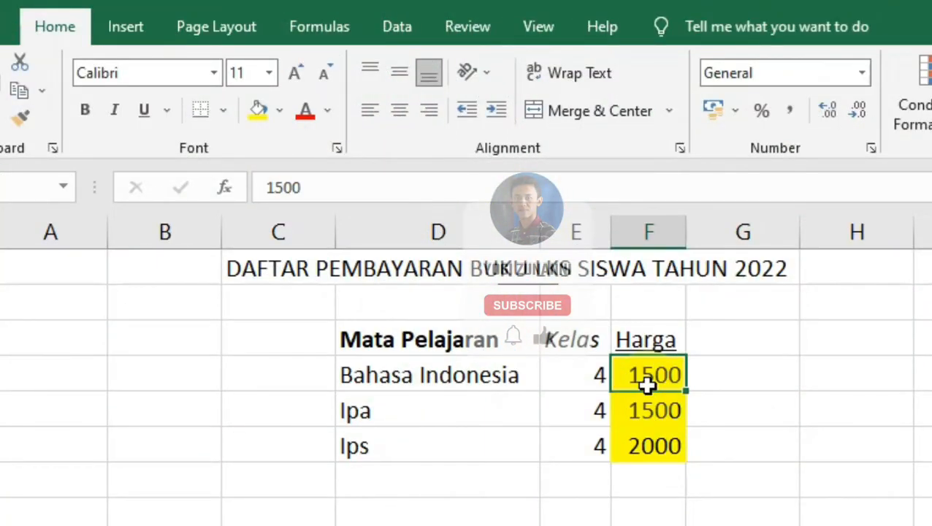
{"action": "left_click", "coordinate": [652, 454]}
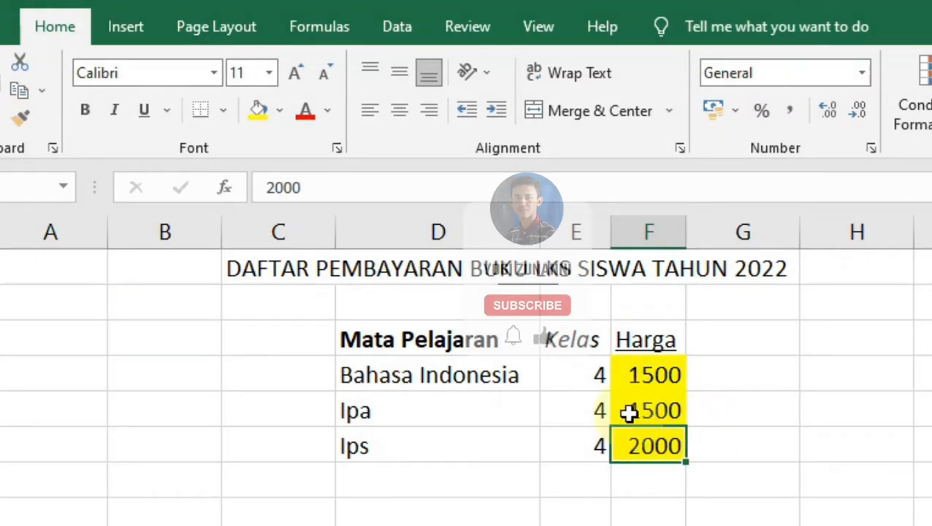
Step: Set the font colour of Bahasa Indonesia in cell D4 to standard red and dismiss the accessibility tip
{"action": "left_click", "coordinate": [443, 374]}
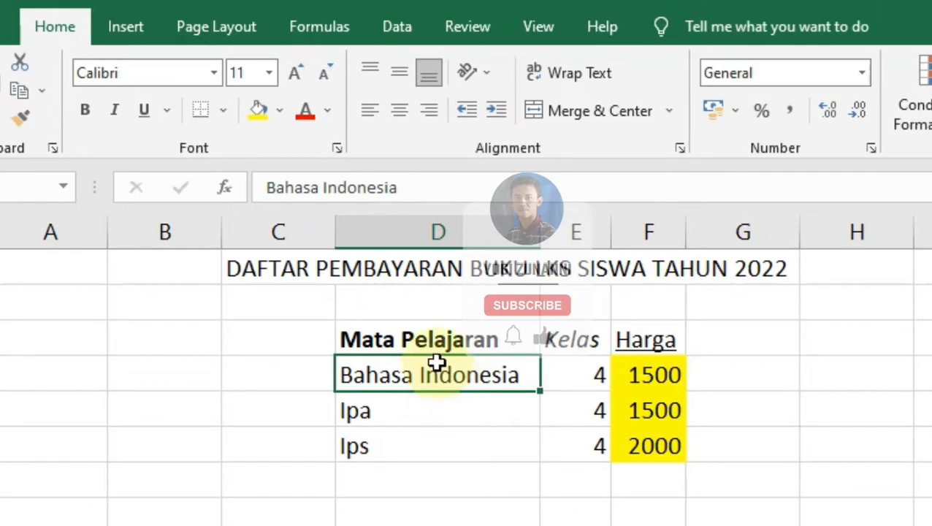
{"action": "left_click", "coordinate": [415, 401]}
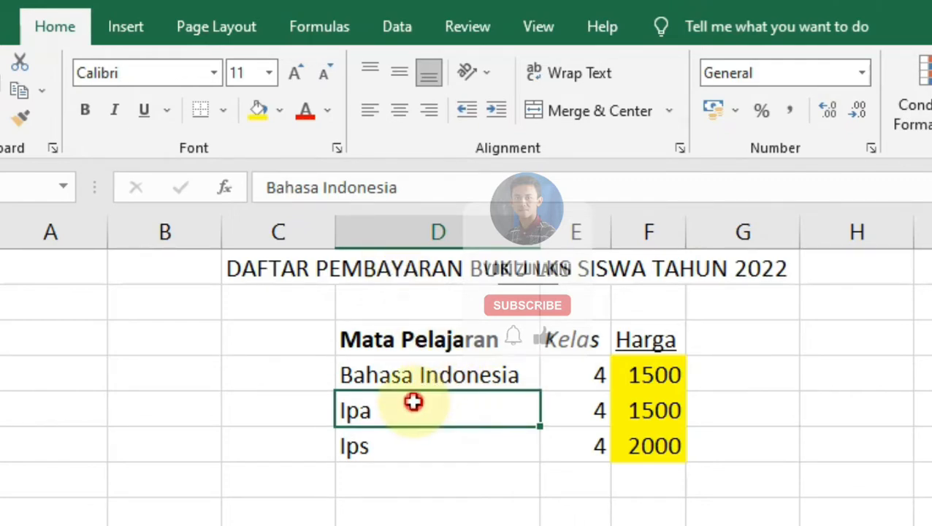
{"action": "left_click", "coordinate": [405, 377]}
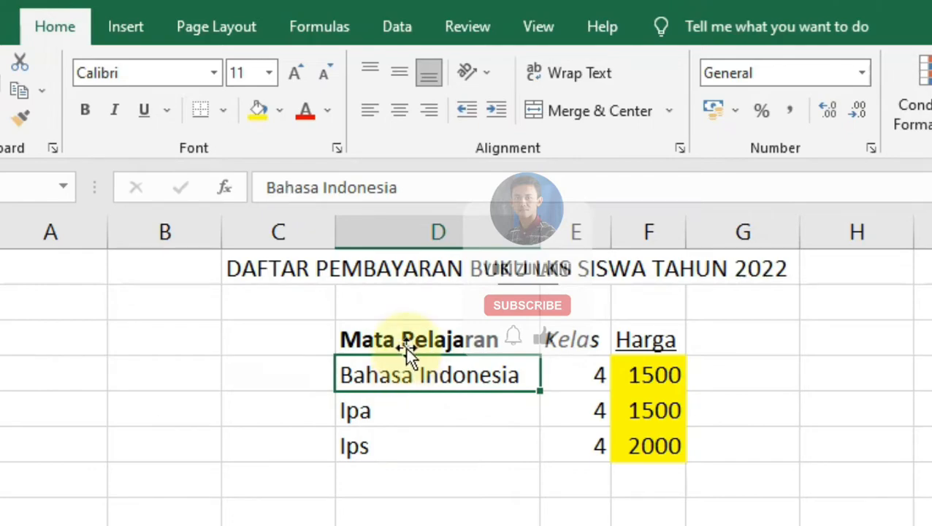
{"action": "left_click", "coordinate": [327, 113]}
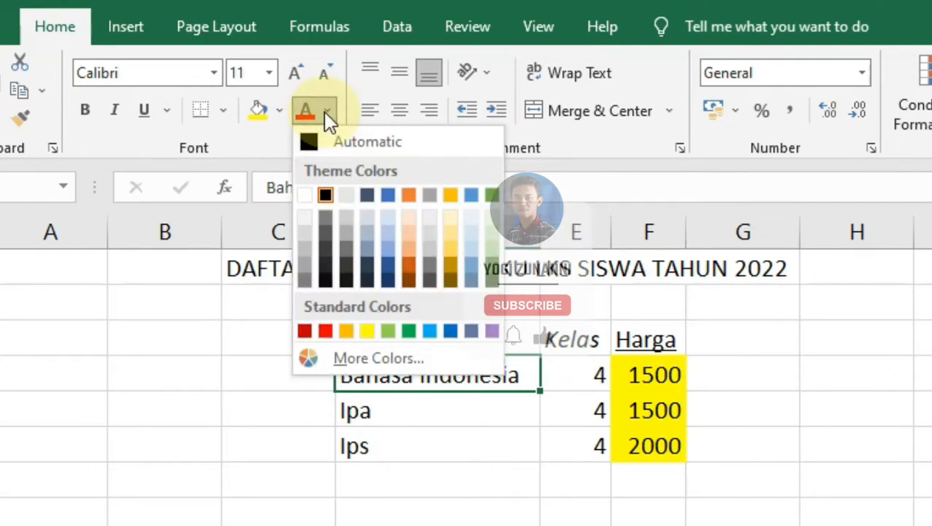
{"action": "left_click", "coordinate": [327, 330]}
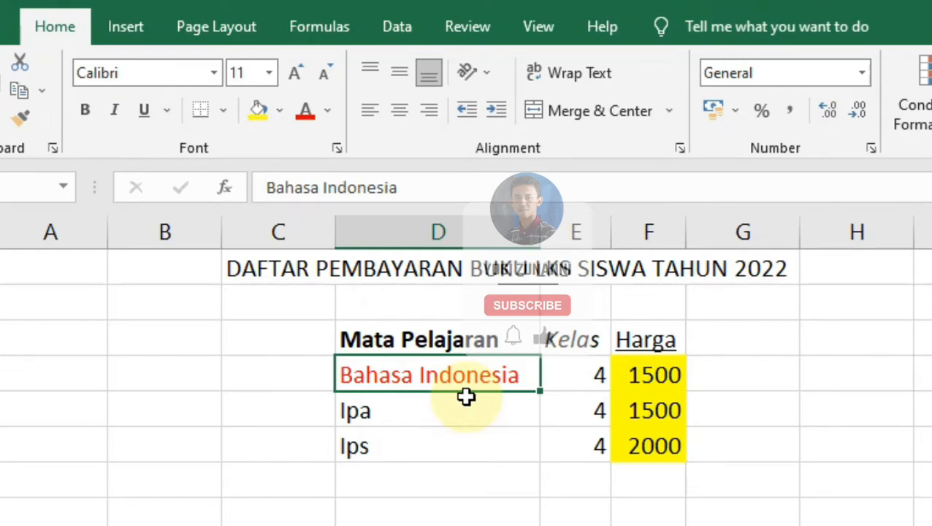
{"action": "left_click", "coordinate": [651, 381]}
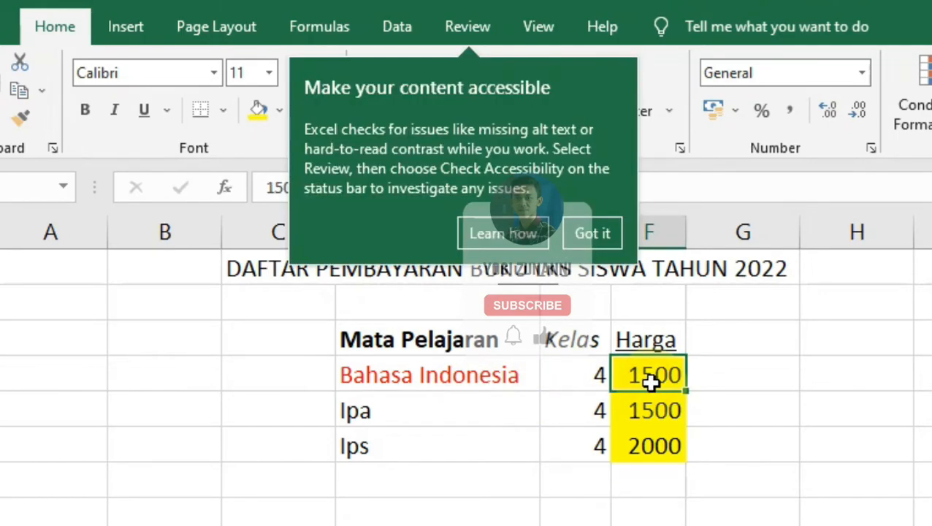
{"action": "left_click", "coordinate": [592, 233]}
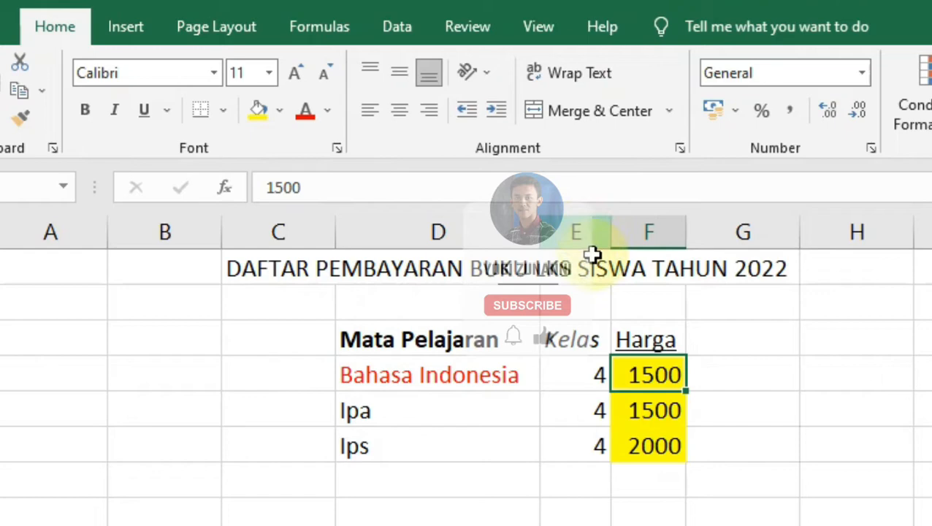
{"action": "left_click", "coordinate": [489, 376]}
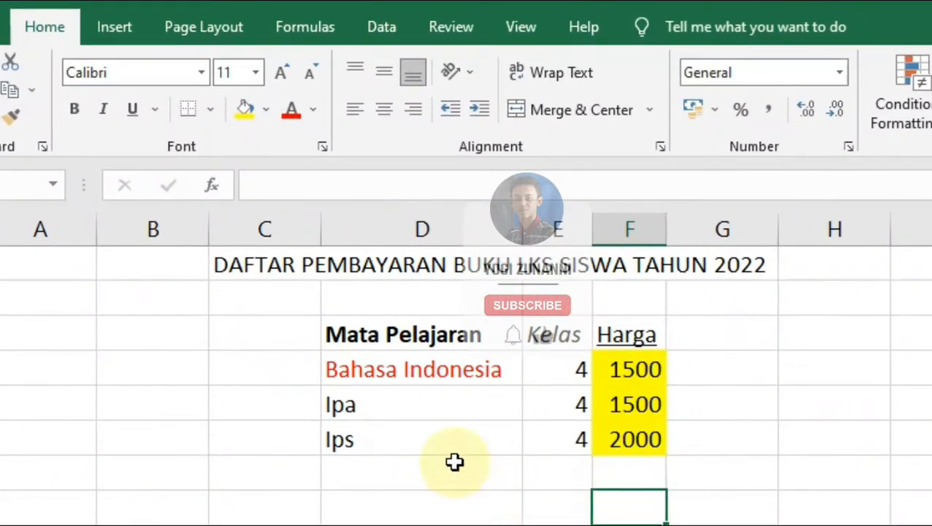
Step: Try centre and right horizontal alignment on the Mata Pelajaran heading in D3
{"action": "left_click", "coordinate": [387, 335]}
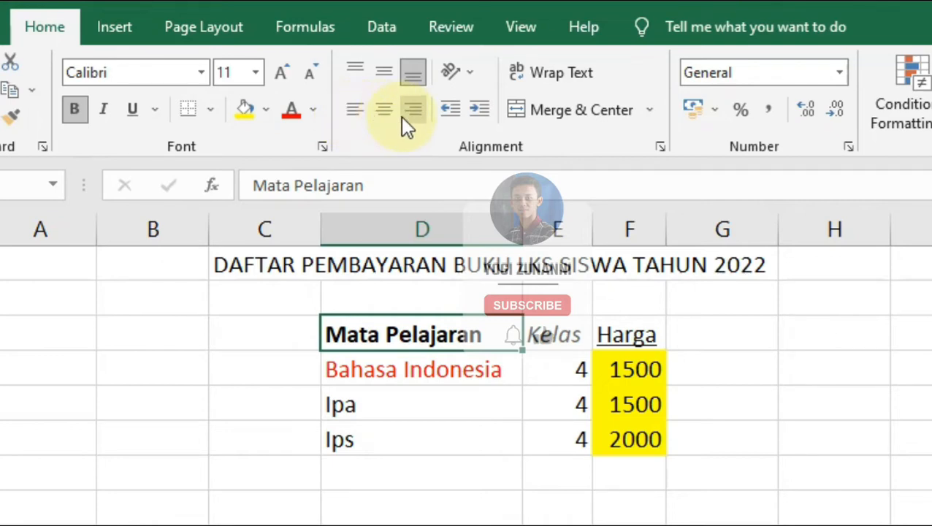
{"action": "left_click", "coordinate": [386, 115]}
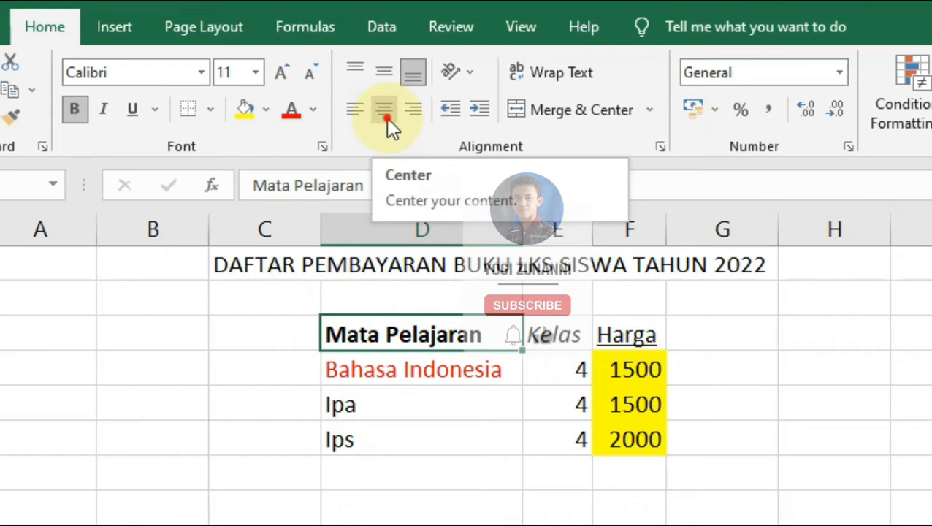
{"action": "left_click", "coordinate": [385, 115]}
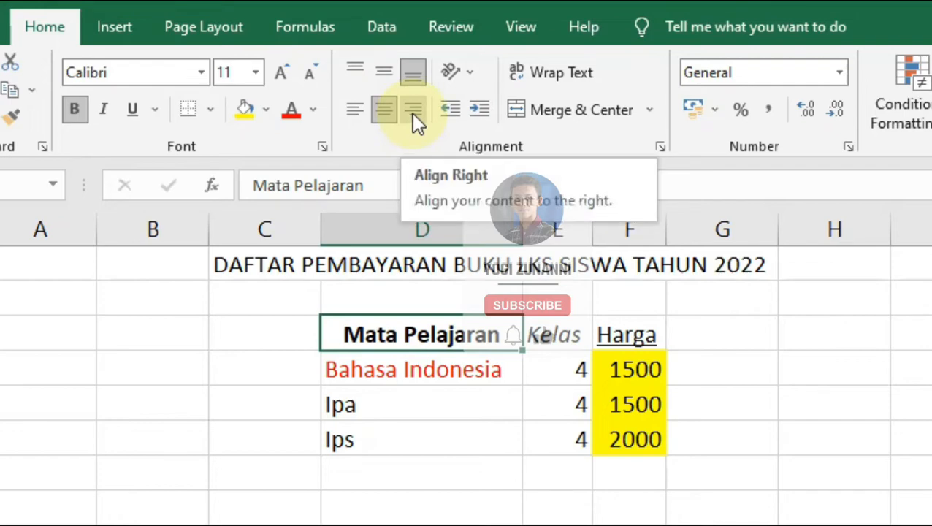
{"action": "left_click", "coordinate": [413, 115]}
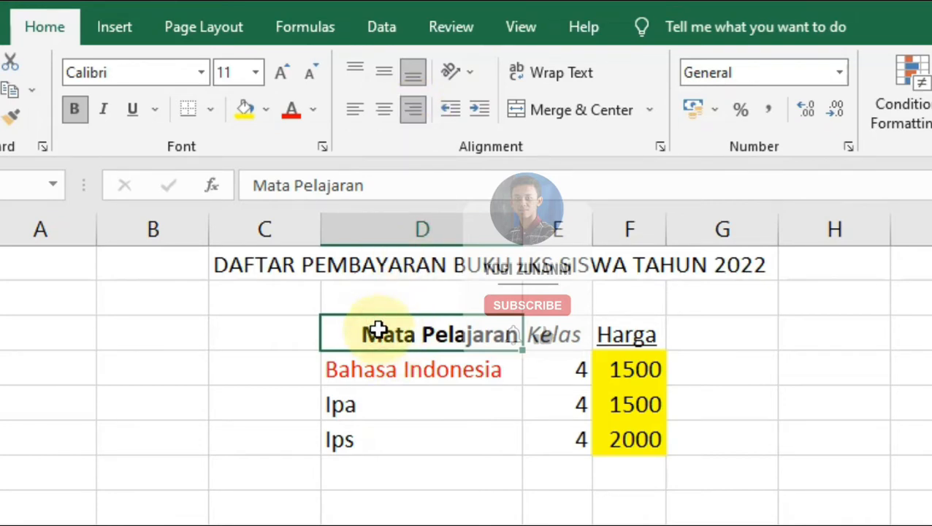
Step: Try left, centre and right alignment on the table range D3:F6, finishing with left alignment
{"action": "left_click", "coordinate": [644, 442], "text": "shift"}
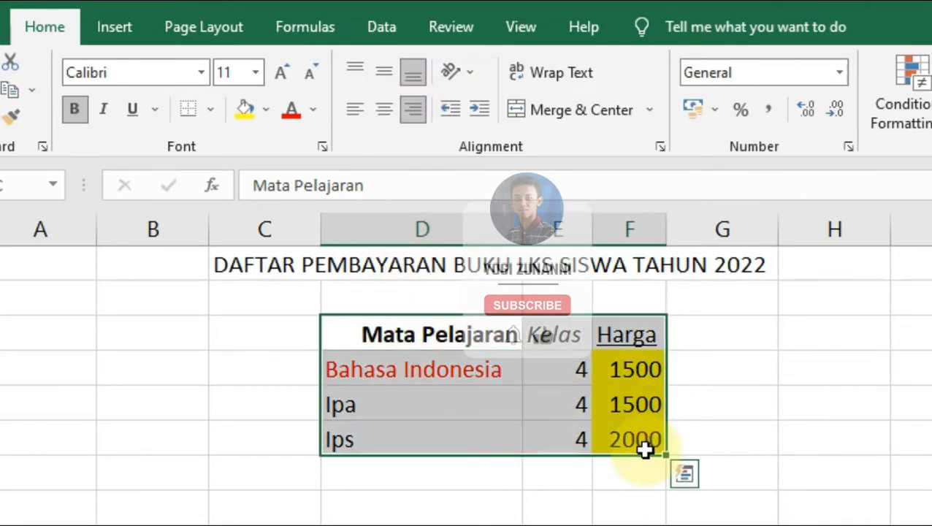
{"action": "left_click", "coordinate": [355, 118]}
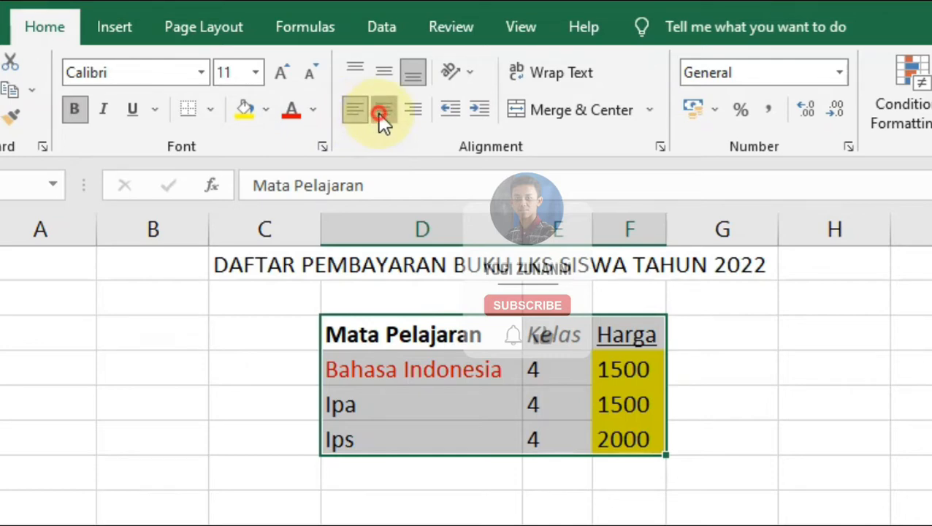
{"action": "left_click", "coordinate": [381, 114]}
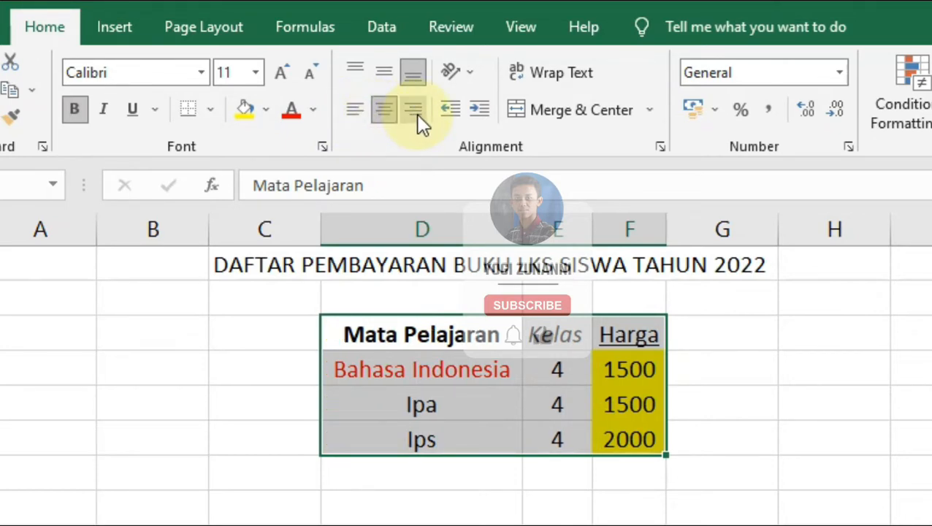
{"action": "left_click", "coordinate": [415, 114]}
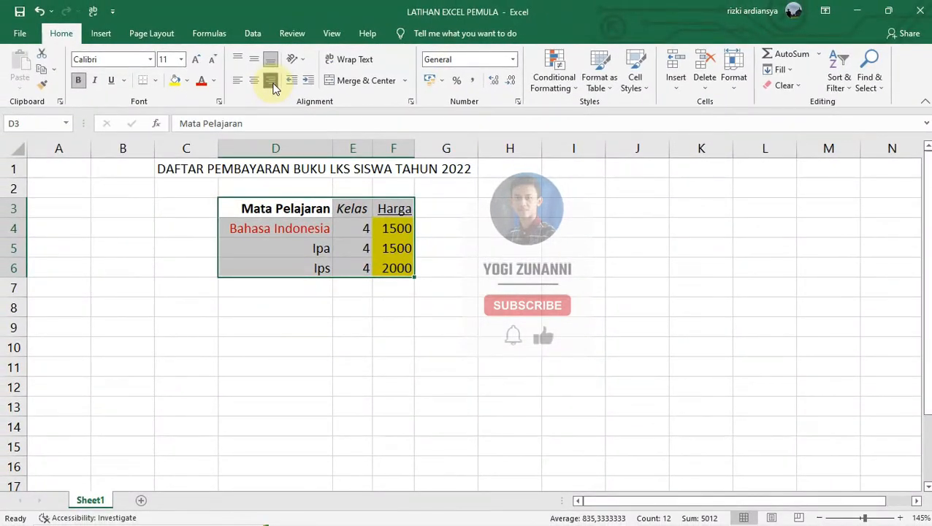
{"action": "left_click", "coordinate": [238, 80]}
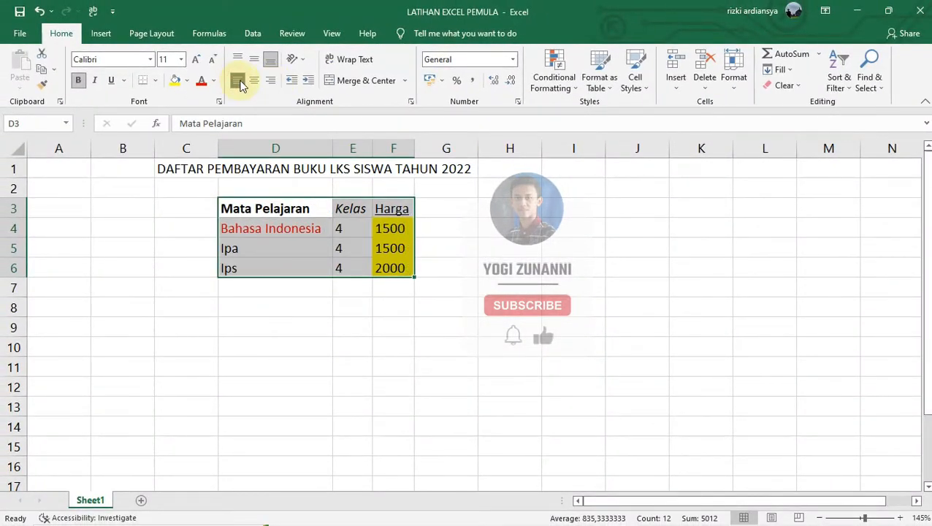
{"action": "left_click", "coordinate": [455, 234]}
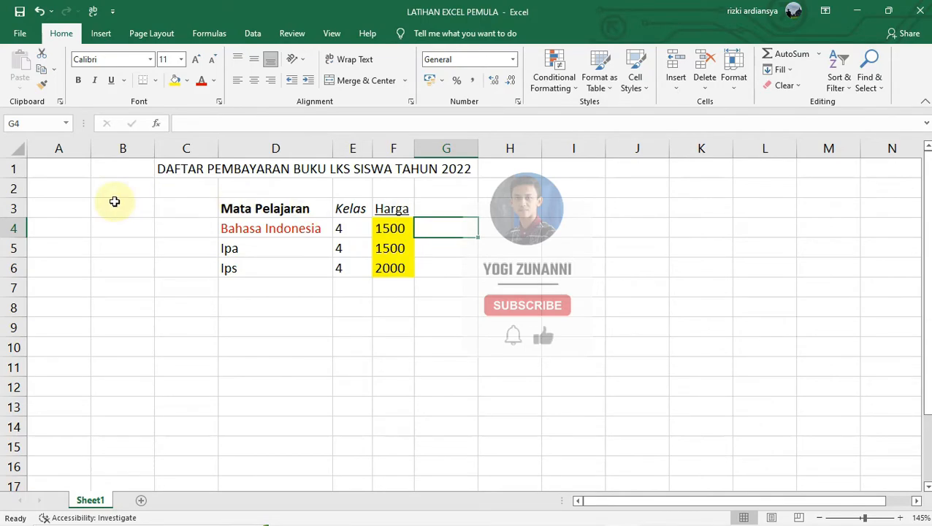
Step: Increase the height of row 3 and try middle, top and bottom vertical alignment on the Mata Pelajaran heading
{"action": "left_click_drag", "start_coordinate": [26, 217], "coordinate": [35, 243]}
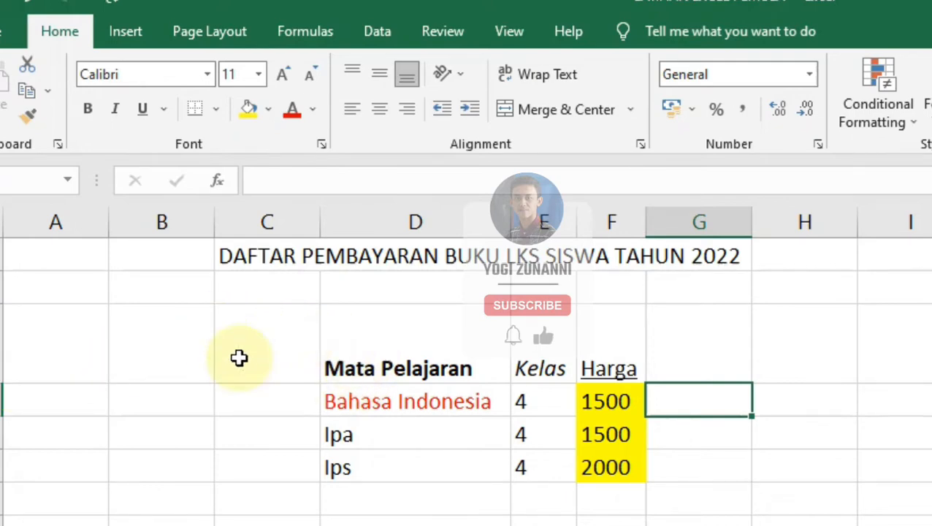
{"action": "left_click", "coordinate": [409, 344]}
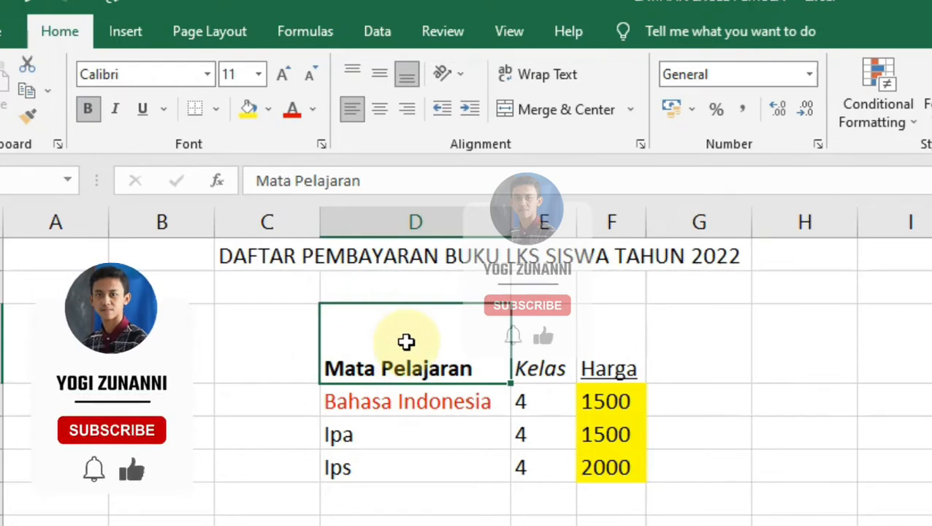
{"action": "left_click", "coordinate": [379, 76]}
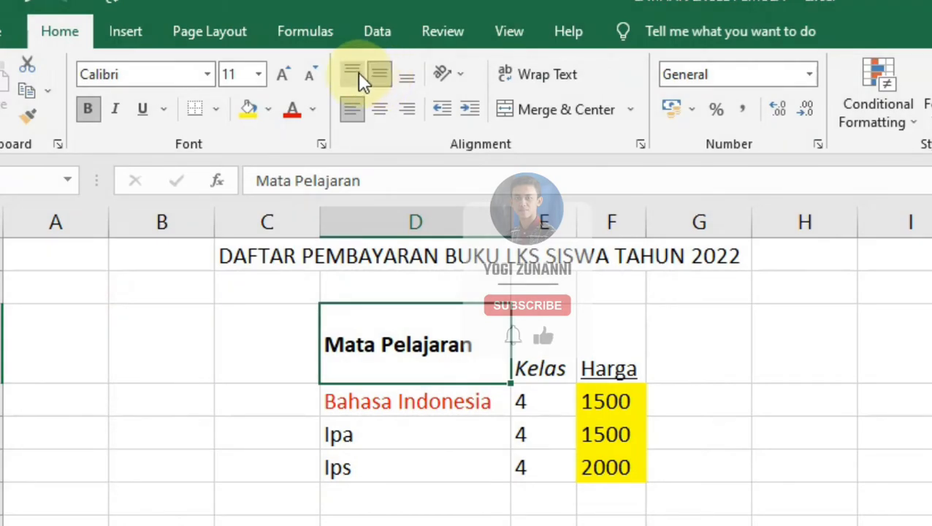
{"action": "left_click", "coordinate": [357, 72]}
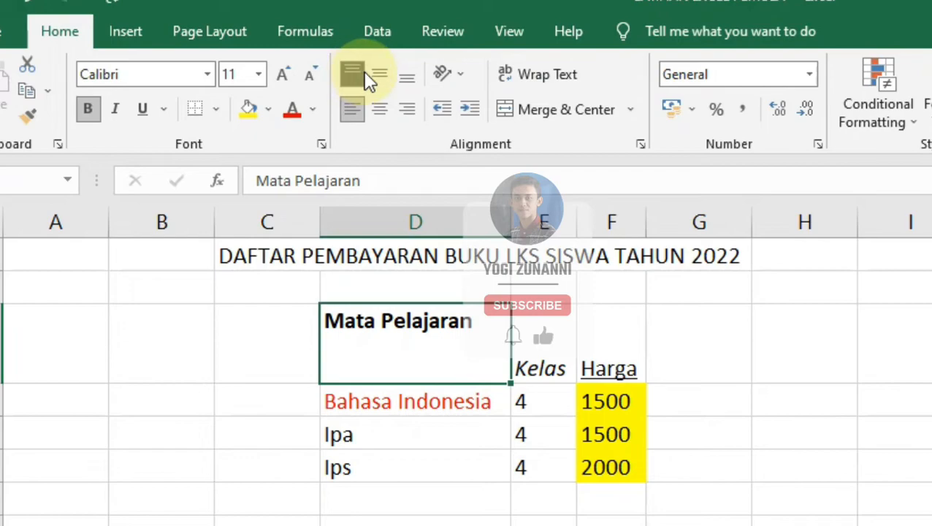
{"action": "left_click", "coordinate": [407, 80]}
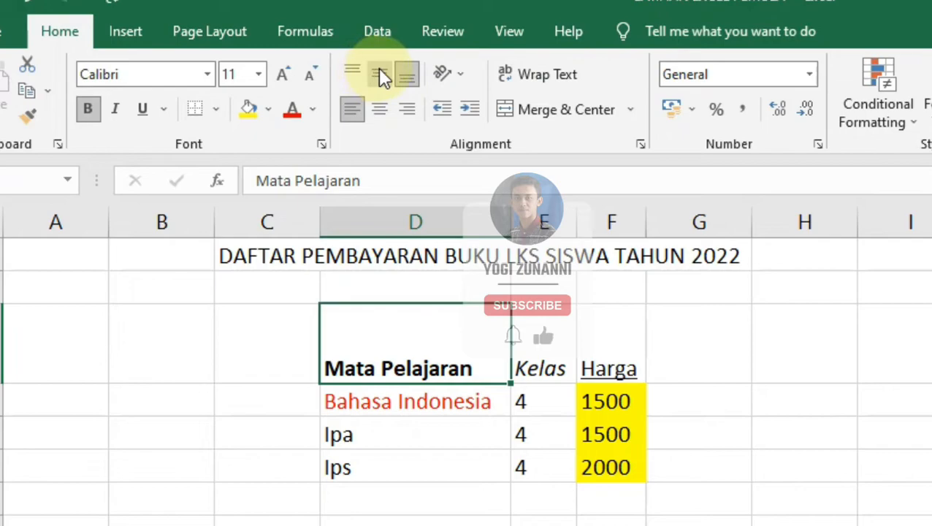
{"action": "left_click", "coordinate": [379, 70]}
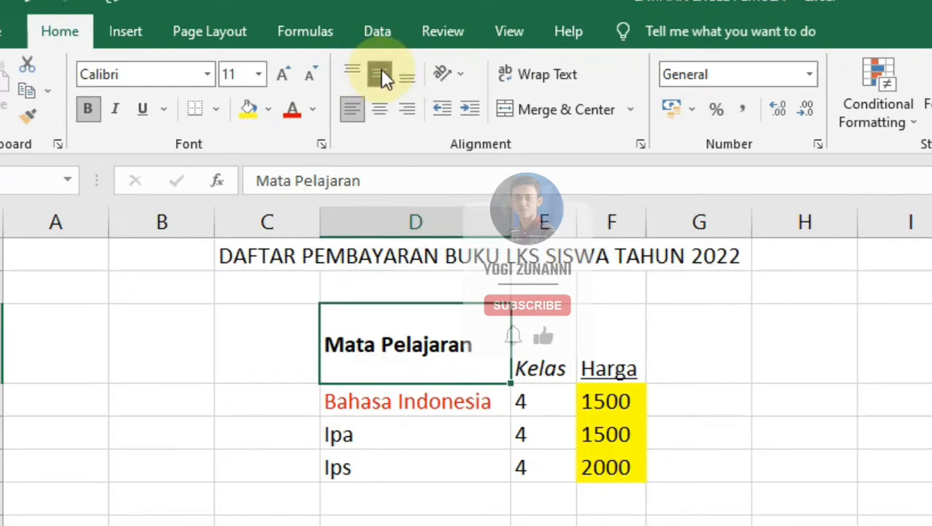
{"action": "left_click", "coordinate": [402, 75]}
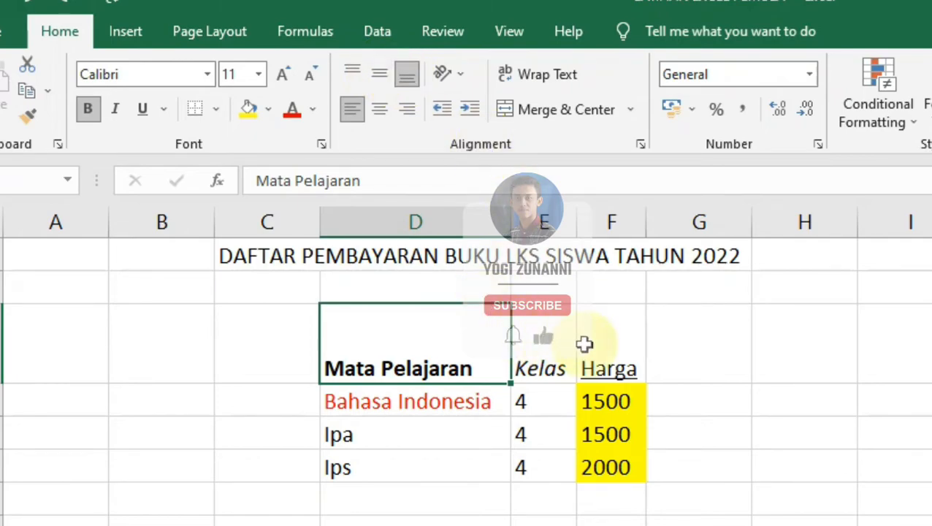
Step: Apply middle vertical alignment to the three heading cells D3:F3
{"action": "left_click", "coordinate": [615, 347], "text": "shift"}
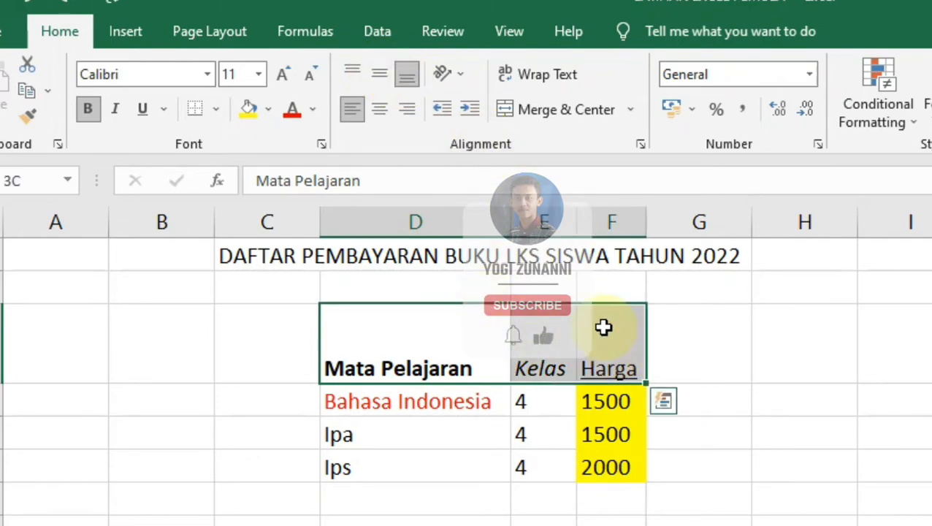
{"action": "left_click", "coordinate": [380, 75]}
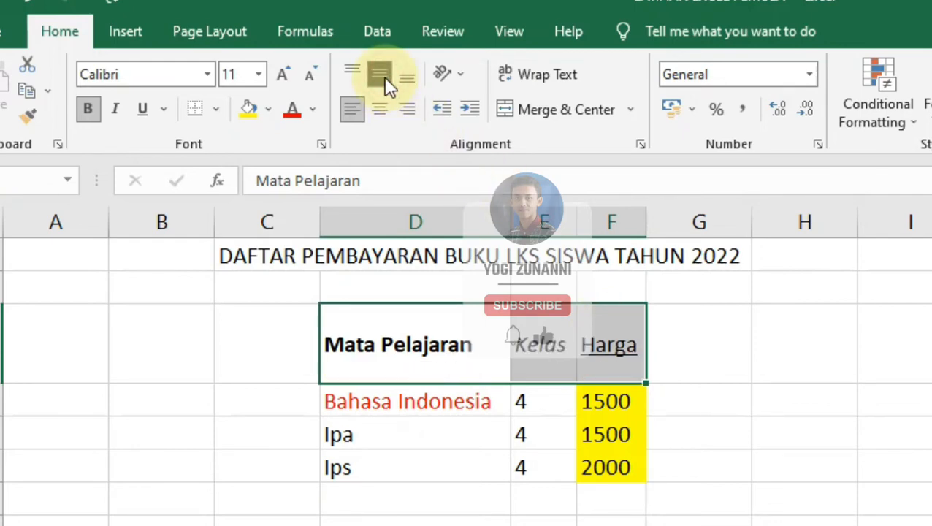
{"action": "left_click", "coordinate": [753, 420]}
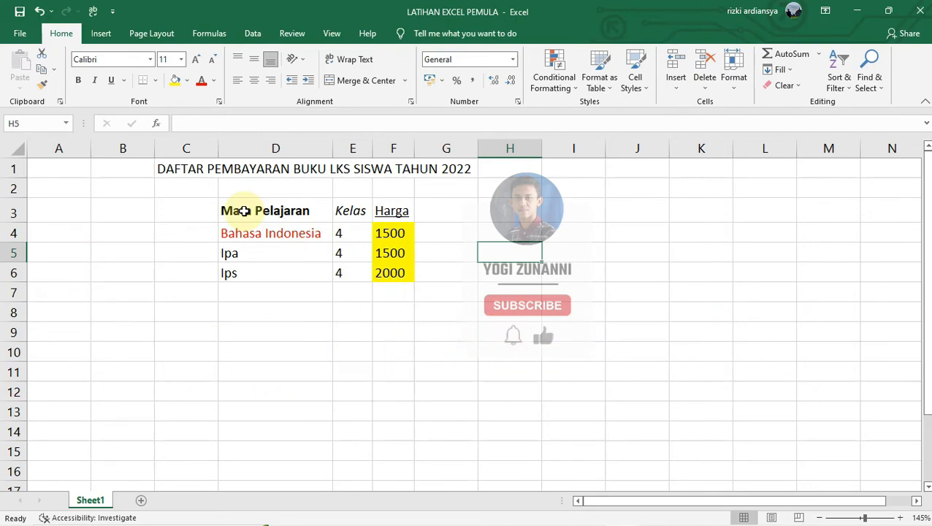
Step: Apply All Borders to the whole table in D3:F6
{"action": "left_click", "coordinate": [244, 211]}
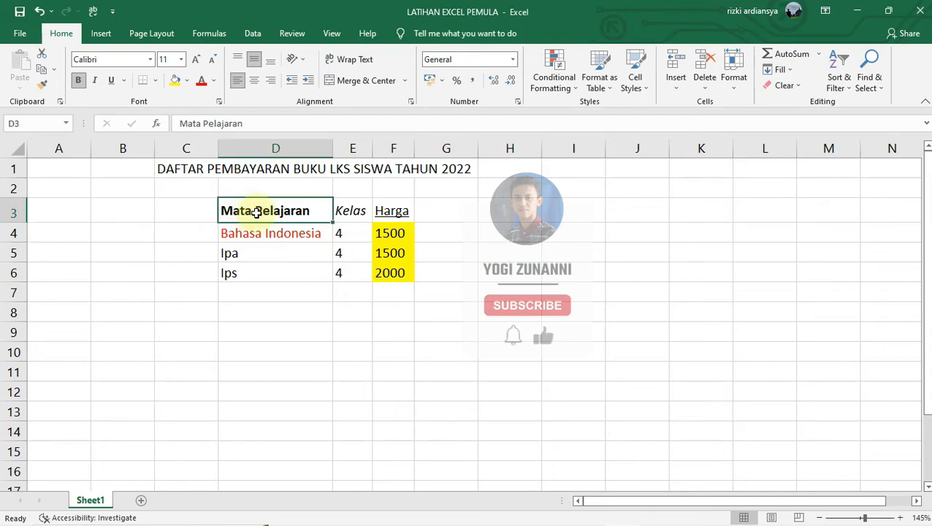
{"action": "left_click_drag", "start_coordinate": [254, 212], "coordinate": [401, 275]}
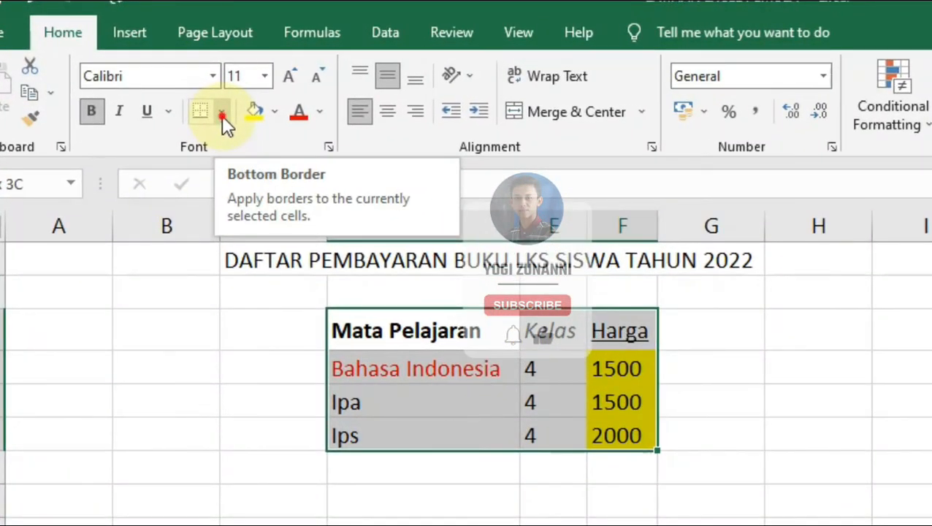
{"action": "left_click", "coordinate": [221, 115]}
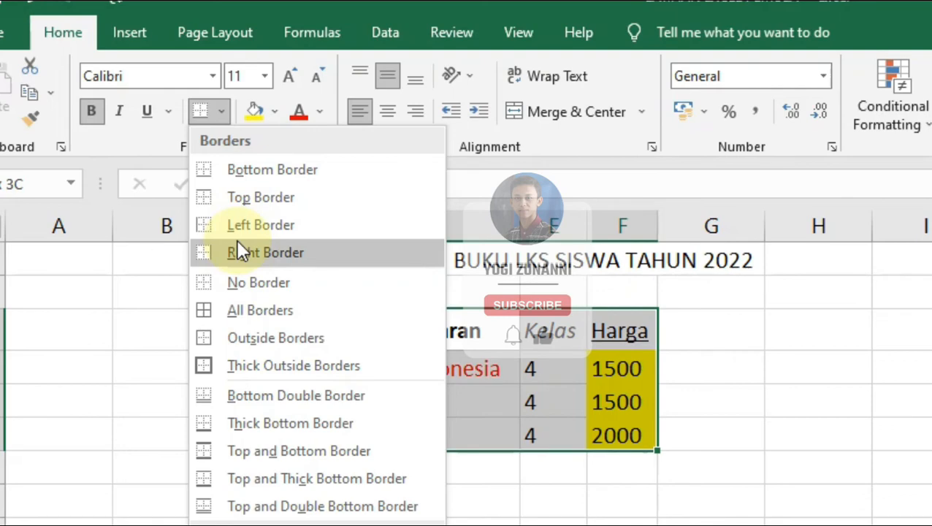
{"action": "left_click", "coordinate": [311, 312]}
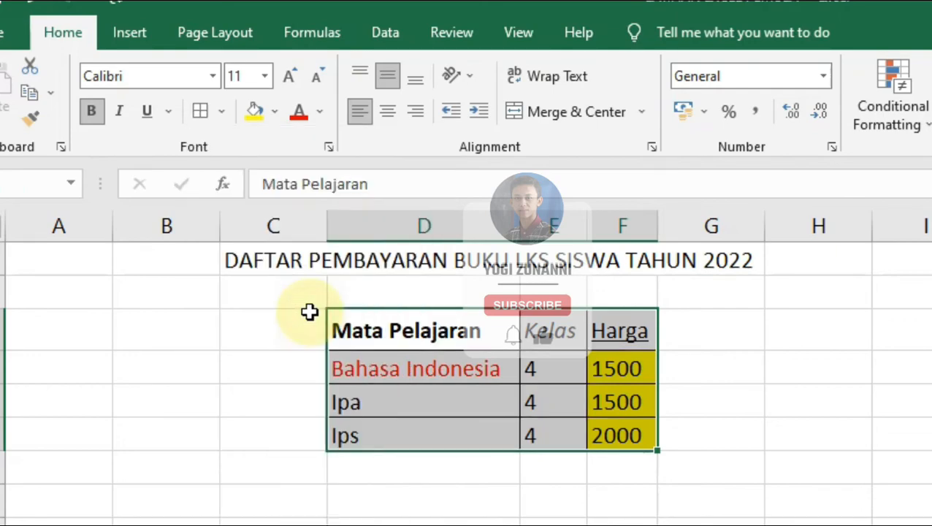
{"action": "left_click", "coordinate": [604, 480]}
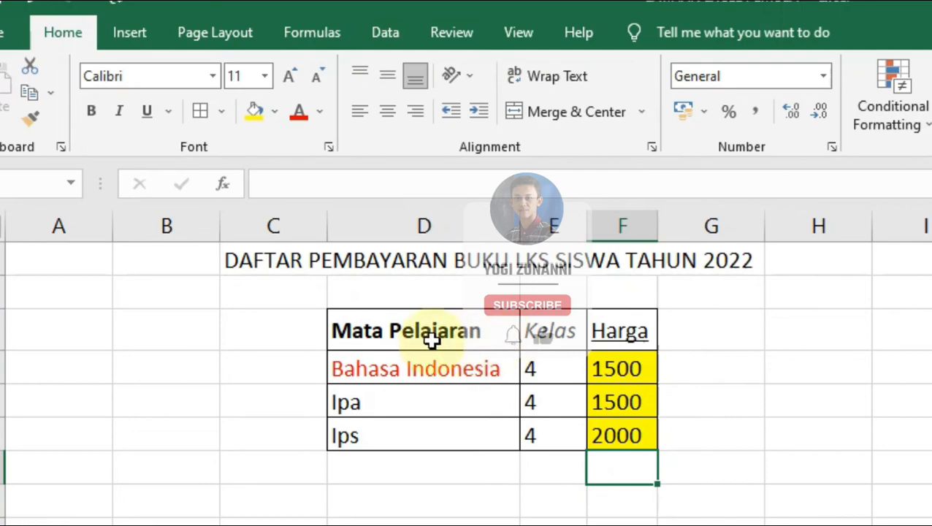
{"action": "left_click_drag", "start_coordinate": [432, 340], "coordinate": [621, 435]}
{"action": "left_click", "coordinate": [706, 387]}
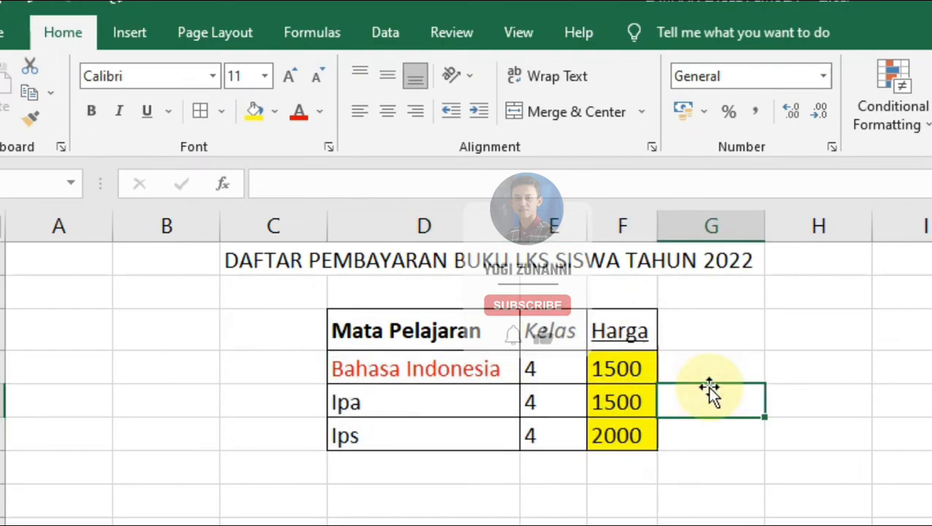
{"action": "left_click", "coordinate": [805, 424]}
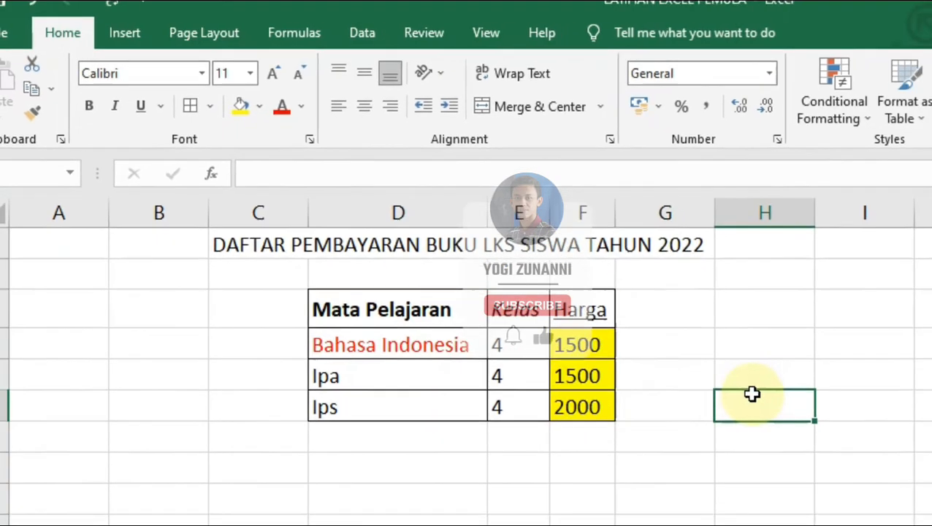